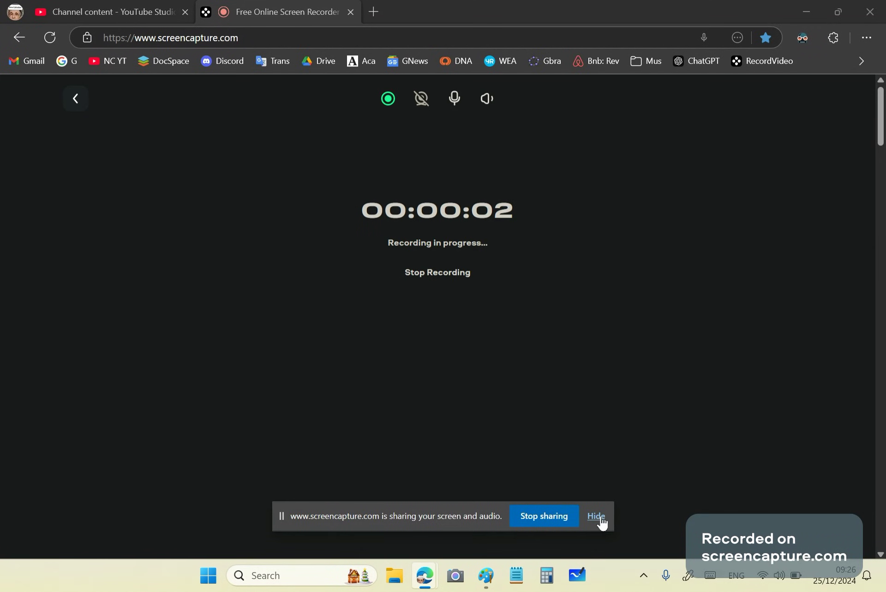
Hide the screencapture.com sharing notice and switch to the YouTube Studio Channel content tab.
{"action": "left_click", "coordinate": [602, 517]}
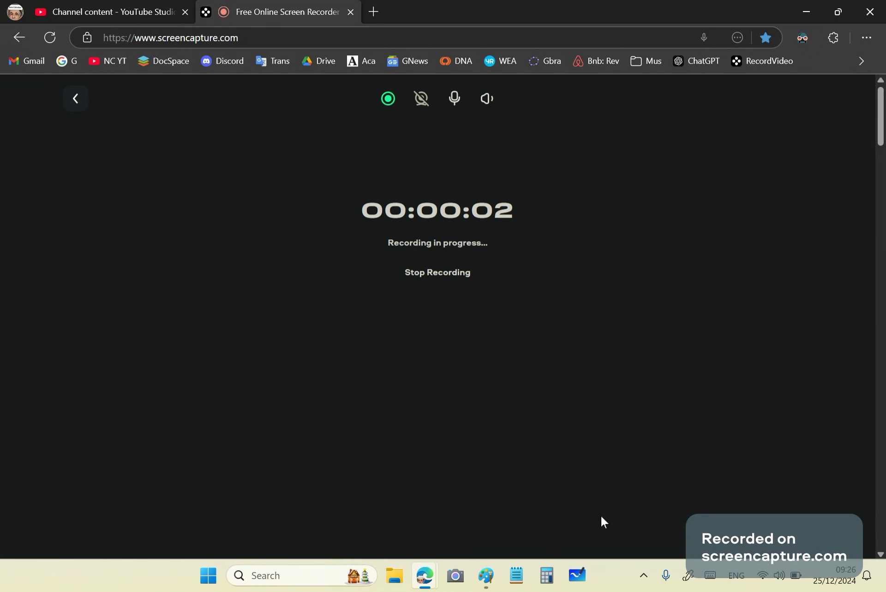
{"action": "left_click", "coordinate": [117, 9]}
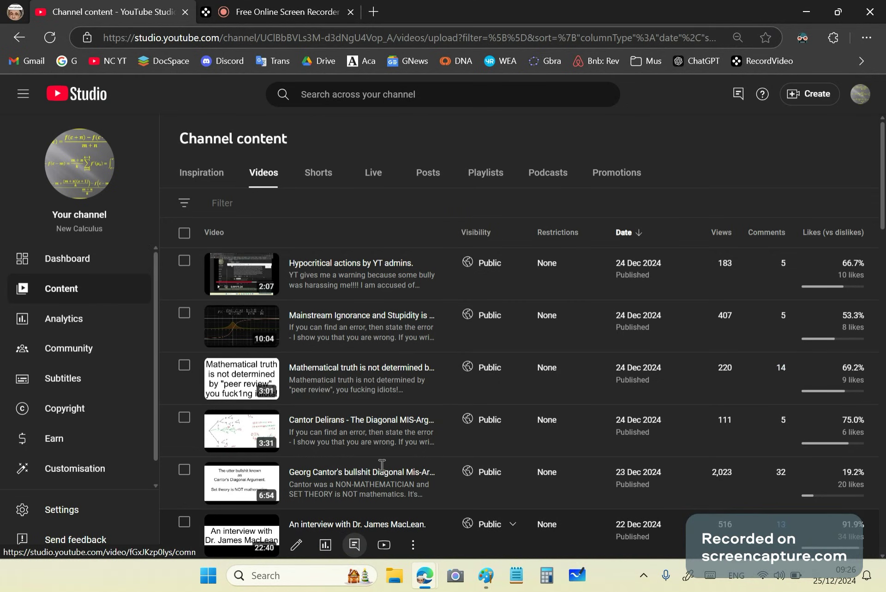
Scroll through the Channel content video list, then bring the Paint pi drawing forward.
{"action": "scroll", "coordinate": [382, 464], "scroll_direction": "down", "scroll_amount": 1}
{"action": "scroll", "coordinate": [328, 363], "scroll_direction": "up", "scroll_amount": 1}
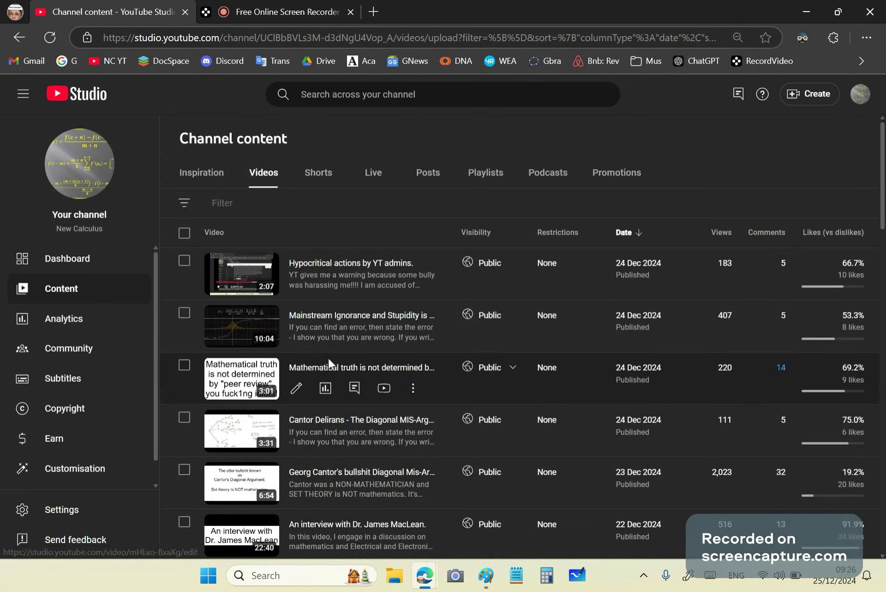
{"action": "scroll", "coordinate": [327, 356], "scroll_direction": "down", "scroll_amount": 2}
{"action": "scroll", "coordinate": [355, 355], "scroll_direction": "up", "scroll_amount": 2}
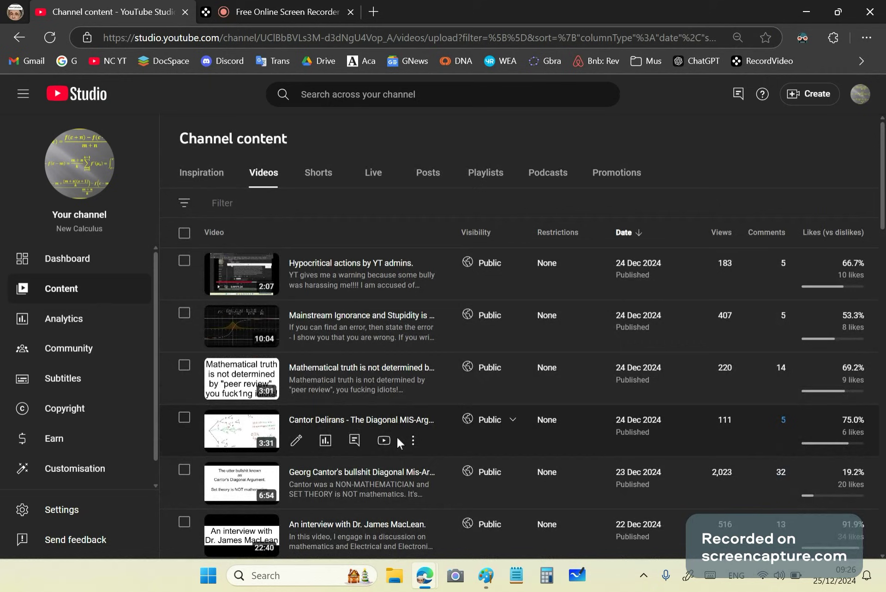
{"action": "left_click", "coordinate": [486, 577]}
{"action": "mouse_move", "coordinate": [424, 576]}
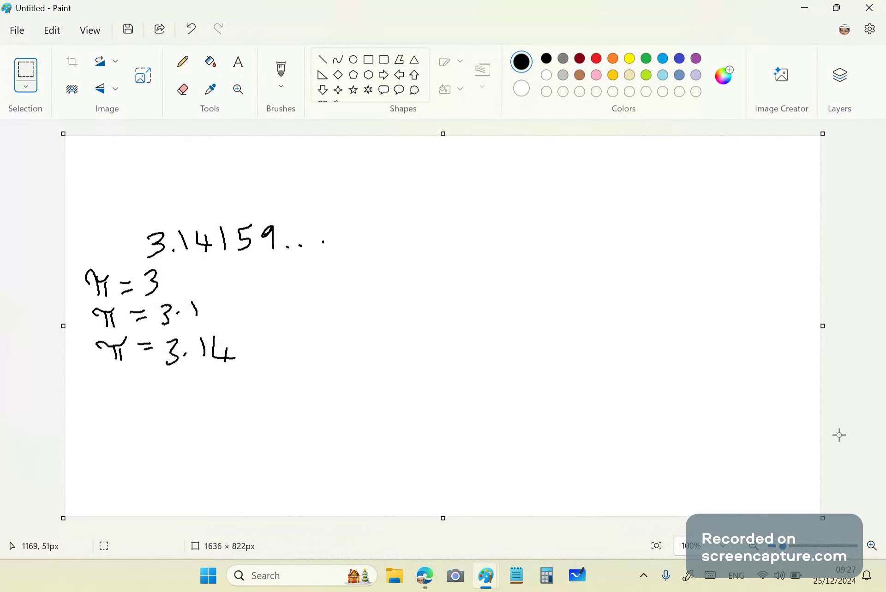
With the Pencil, handwrite the first top-right note: a number with an arrow to 'integer'.
{"action": "left_click_drag", "start_coordinate": [620, 169], "coordinate": [645, 176]}
{"action": "left_click", "coordinate": [183, 61]}
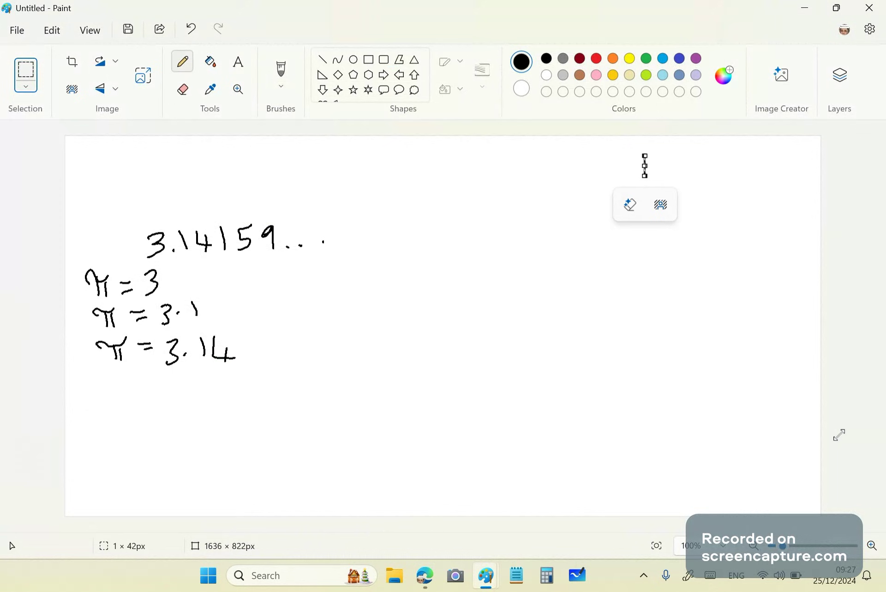
{"action": "left_click", "coordinate": [182, 62]}
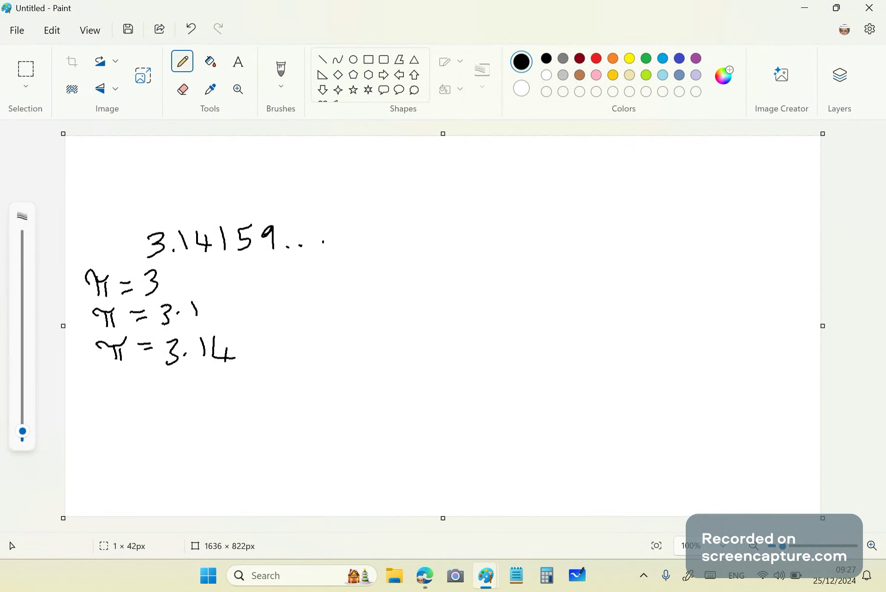
{"action": "mouse_move", "coordinate": [626, 172]}
{"action": "left_mouse_down"}
{"action": "mouse_move", "coordinate": [631, 188]}
{"action": "mouse_move", "coordinate": [646, 181]}
{"action": "left_mouse_up"}
{"action": "left_click", "coordinate": [691, 153]}
{"action": "mouse_move", "coordinate": [660, 165]}
{"action": "left_mouse_down"}
{"action": "mouse_move", "coordinate": [690, 165]}
{"action": "mouse_move", "coordinate": [684, 176]}
{"action": "left_mouse_up"}
{"action": "left_click_drag", "start_coordinate": [718, 145], "coordinate": [719, 148]}
{"action": "left_click_drag", "start_coordinate": [723, 159], "coordinate": [723, 171]}
{"action": "left_click", "coordinate": [746, 148]}
{"action": "left_click_drag", "start_coordinate": [734, 161], "coordinate": [747, 167]}
{"action": "left_click_drag", "start_coordinate": [739, 160], "coordinate": [755, 158]}
{"action": "mouse_move", "coordinate": [736, 163]}
{"action": "left_mouse_down"}
{"action": "mouse_move", "coordinate": [740, 173]}
{"action": "mouse_move", "coordinate": [809, 154]}
{"action": "left_mouse_up"}
{"action": "left_click", "coordinate": [766, 160]}
Below it, write 'integer' with an arrow pointing to a circled symbol.
{"action": "left_click", "coordinate": [625, 218]}
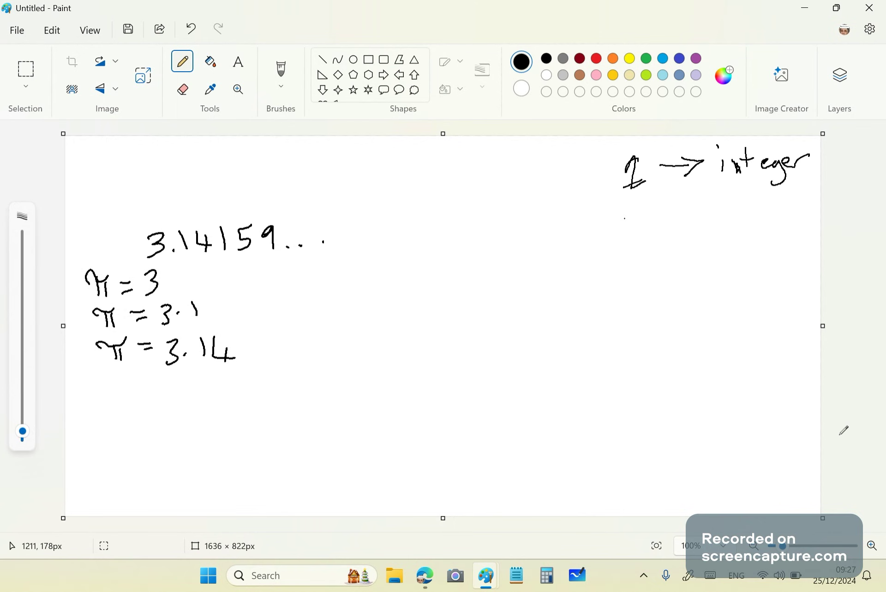
{"action": "key", "text": "ctrl+z"}
{"action": "left_click", "coordinate": [594, 210]}
{"action": "mouse_move", "coordinate": [596, 221]}
{"action": "left_mouse_down"}
{"action": "mouse_move", "coordinate": [598, 233]}
{"action": "mouse_move", "coordinate": [610, 228]}
{"action": "left_mouse_up"}
{"action": "left_click_drag", "start_coordinate": [615, 204], "coordinate": [619, 229]}
{"action": "left_click_drag", "start_coordinate": [608, 218], "coordinate": [665, 216]}
{"action": "left_click", "coordinate": [721, 208]}
{"action": "mouse_move", "coordinate": [671, 212]}
{"action": "left_mouse_down"}
{"action": "mouse_move", "coordinate": [743, 236]}
{"action": "mouse_move", "coordinate": [736, 202]}
{"action": "left_mouse_up"}
{"action": "left_click", "coordinate": [741, 209]}
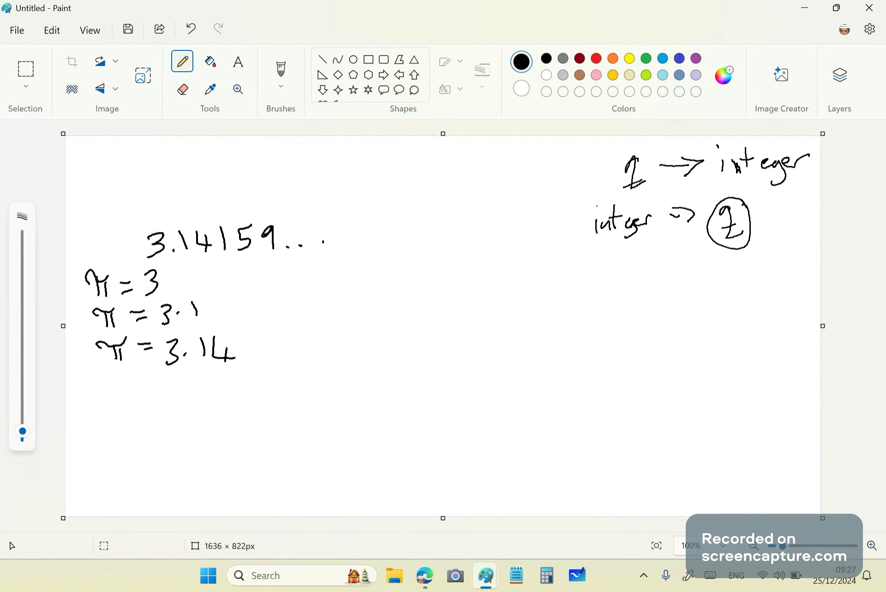
Draw an infinity symbol near the top centre and enclose it in a Rectangle shape.
{"action": "mouse_move", "coordinate": [476, 161]}
{"action": "left_mouse_down"}
{"action": "mouse_move", "coordinate": [480, 170]}
{"action": "mouse_move", "coordinate": [482, 163]}
{"action": "left_mouse_up"}
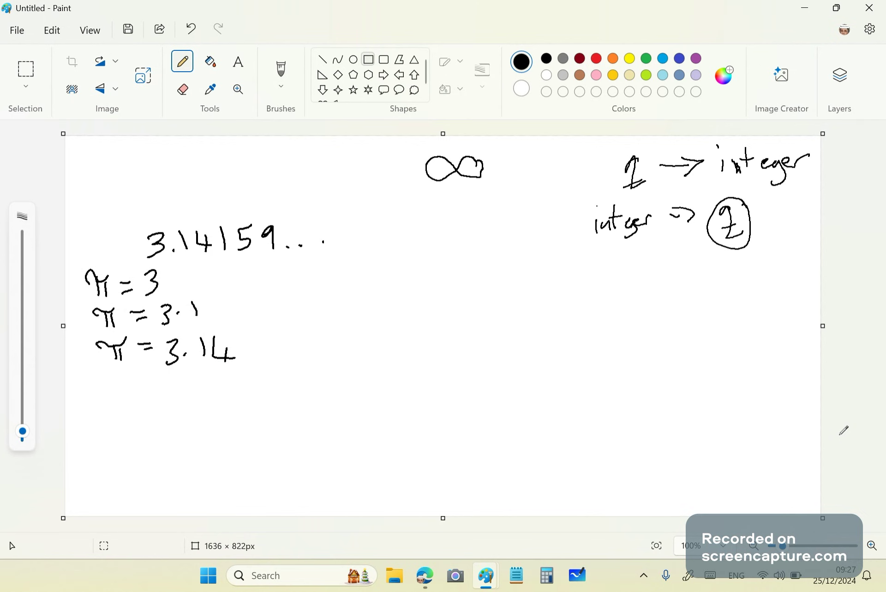
{"action": "left_click", "coordinate": [369, 59]}
{"action": "left_click_drag", "start_coordinate": [414, 142], "coordinate": [501, 191]}
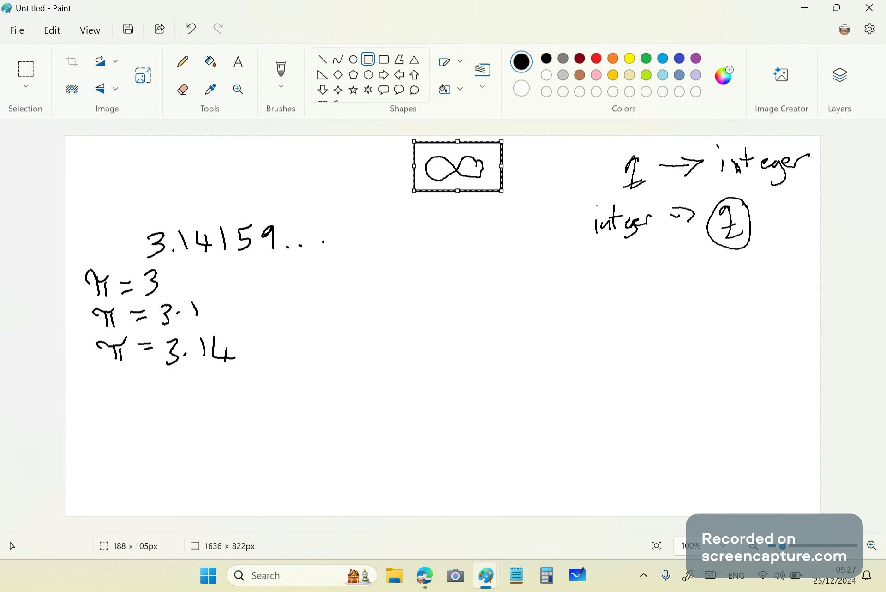
{"action": "left_click", "coordinate": [182, 61]}
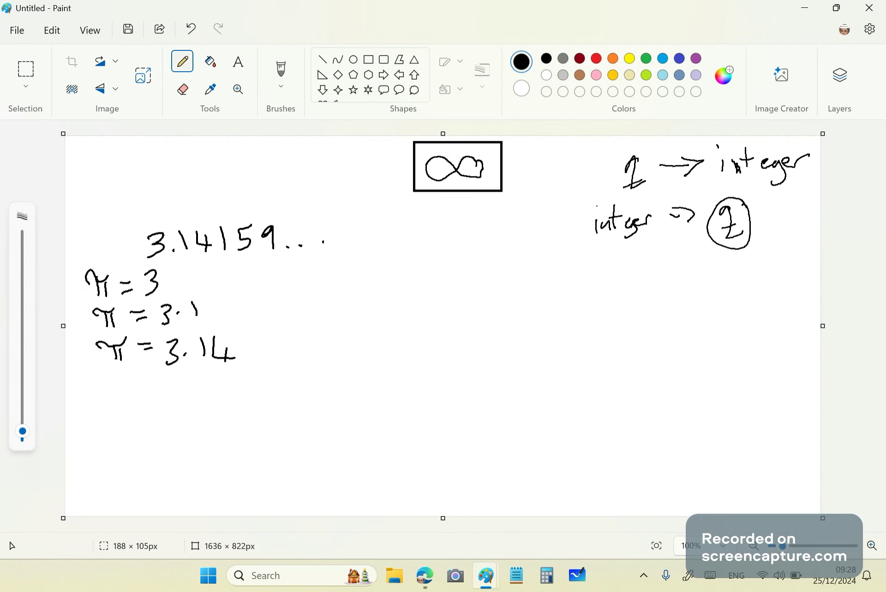
Draw a right-pointing arrow after 3.14159...
{"action": "left_click", "coordinate": [324, 245]}
{"action": "left_click", "coordinate": [302, 260]}
{"action": "left_click_drag", "start_coordinate": [287, 255], "coordinate": [474, 250]}
{"action": "left_click_drag", "start_coordinate": [454, 242], "coordinate": [480, 249]}
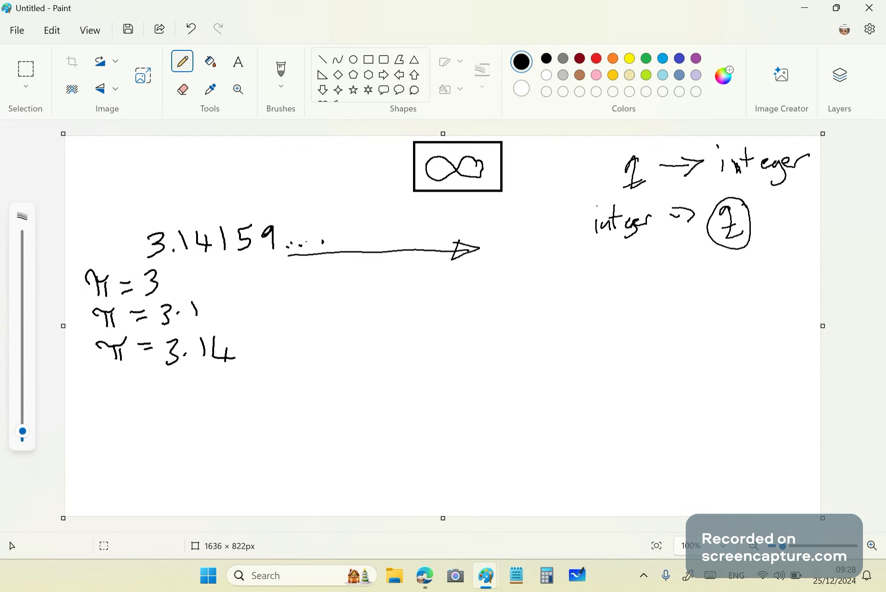
Handwrite the π = equation phrase below the arrow's end.
{"action": "left_click_drag", "start_coordinate": [516, 303], "coordinate": [511, 324]}
{"action": "left_click_drag", "start_coordinate": [525, 302], "coordinate": [523, 319]}
{"action": "left_click_drag", "start_coordinate": [499, 309], "coordinate": [532, 296]}
{"action": "left_click", "coordinate": [549, 305]}
{"action": "left_click_drag", "start_coordinate": [549, 303], "coordinate": [558, 302]}
{"action": "left_click_drag", "start_coordinate": [549, 312], "coordinate": [588, 288]}
{"action": "left_click", "coordinate": [580, 292]}
{"action": "left_click_drag", "start_coordinate": [570, 303], "coordinate": [581, 302]}
{"action": "left_click", "coordinate": [601, 298]}
{"action": "left_click_drag", "start_coordinate": [592, 306], "coordinate": [608, 314]}
{"action": "left_click_drag", "start_coordinate": [616, 301], "coordinate": [635, 308]}
{"action": "mouse_move", "coordinate": [639, 308]}
{"action": "left_mouse_down"}
{"action": "mouse_move", "coordinate": [668, 296]}
{"action": "mouse_move", "coordinate": [680, 305]}
{"action": "left_mouse_up"}
{"action": "left_click_drag", "start_coordinate": [681, 303], "coordinate": [704, 297]}
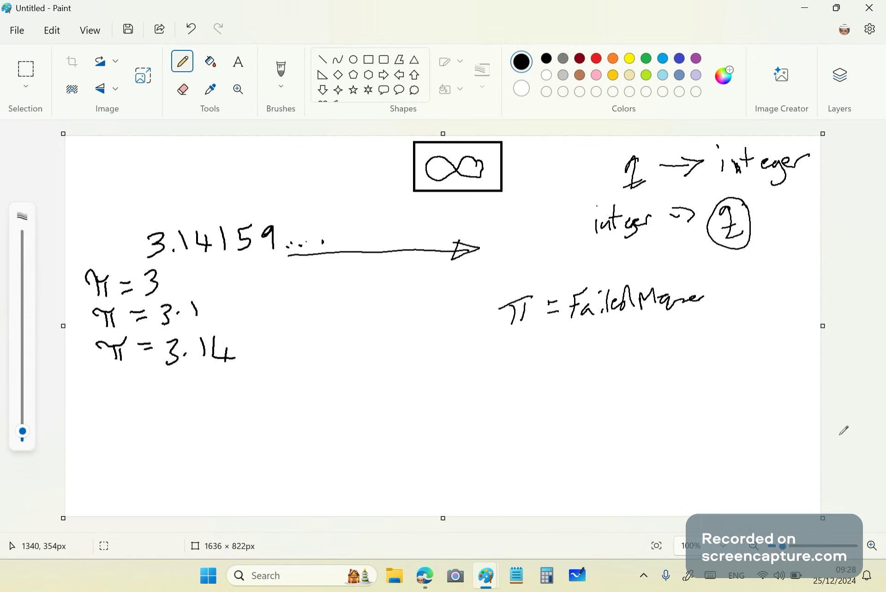
Write (c : d) beneath the equation and underline it with a thicker bracket stroke.
{"action": "left_click", "coordinate": [635, 350]}
{"action": "mouse_move", "coordinate": [613, 323]}
{"action": "left_mouse_down"}
{"action": "mouse_move", "coordinate": [619, 351]}
{"action": "mouse_move", "coordinate": [715, 340]}
{"action": "left_mouse_up"}
{"action": "left_click", "coordinate": [667, 337]}
{"action": "left_click", "coordinate": [703, 306]}
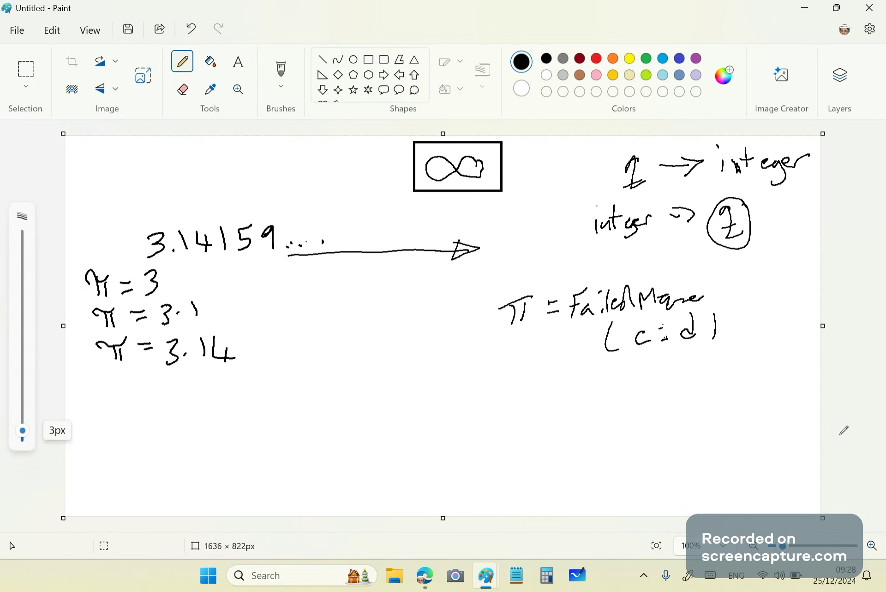
{"action": "key", "text": "ctrl+plus"}
{"action": "left_click_drag", "start_coordinate": [604, 336], "coordinate": [732, 334]}
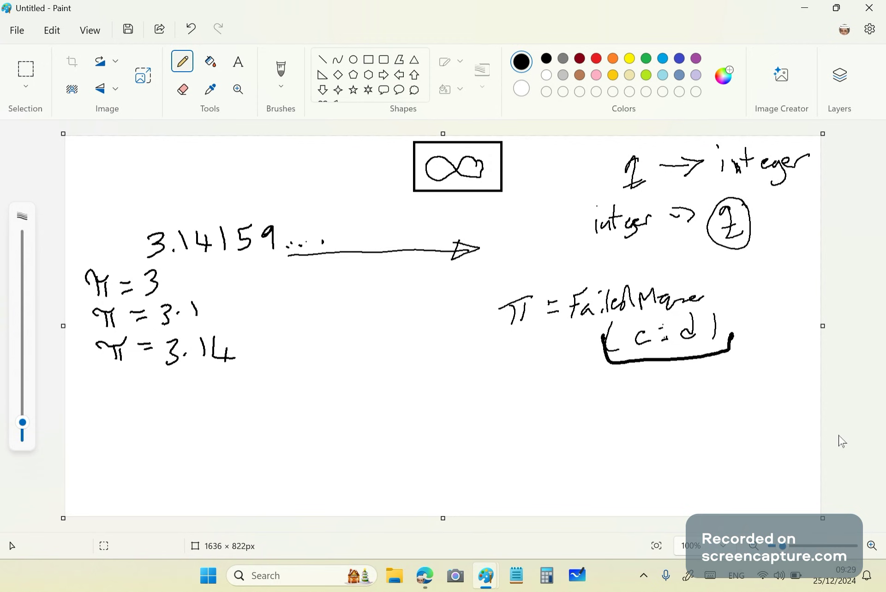
Draw thick freehand boxes around the second 'integer' word and around 3.14159...
{"action": "left_click", "coordinate": [587, 240]}
{"action": "key", "text": "ctrl+z"}
{"action": "left_click", "coordinate": [599, 204]}
{"action": "mouse_move", "coordinate": [581, 245]}
{"action": "left_mouse_down"}
{"action": "mouse_move", "coordinate": [584, 201]}
{"action": "mouse_move", "coordinate": [599, 245]}
{"action": "left_mouse_up"}
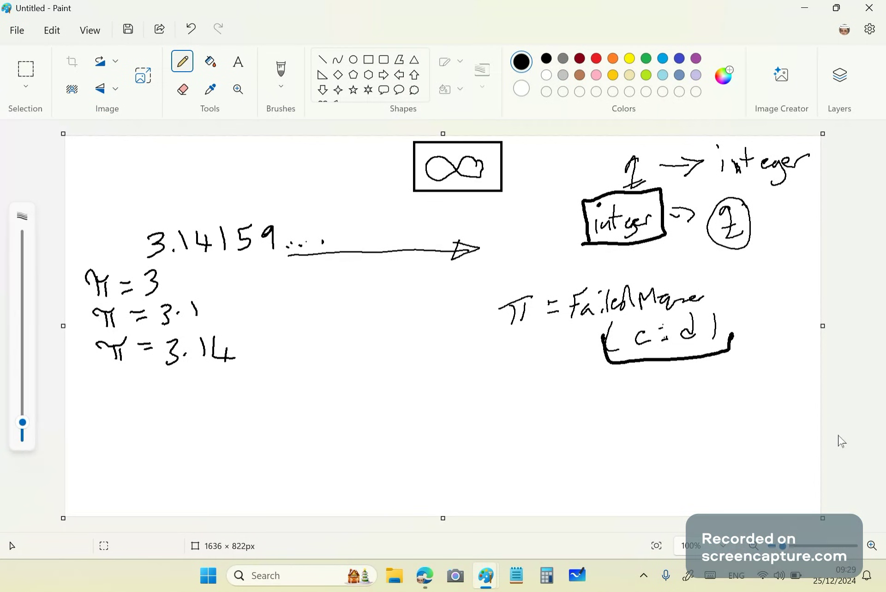
{"action": "left_click", "coordinate": [139, 227]}
{"action": "mouse_move", "coordinate": [146, 210]}
{"action": "left_mouse_down"}
{"action": "mouse_move", "coordinate": [231, 265]}
{"action": "mouse_move", "coordinate": [251, 203]}
{"action": "left_mouse_up"}
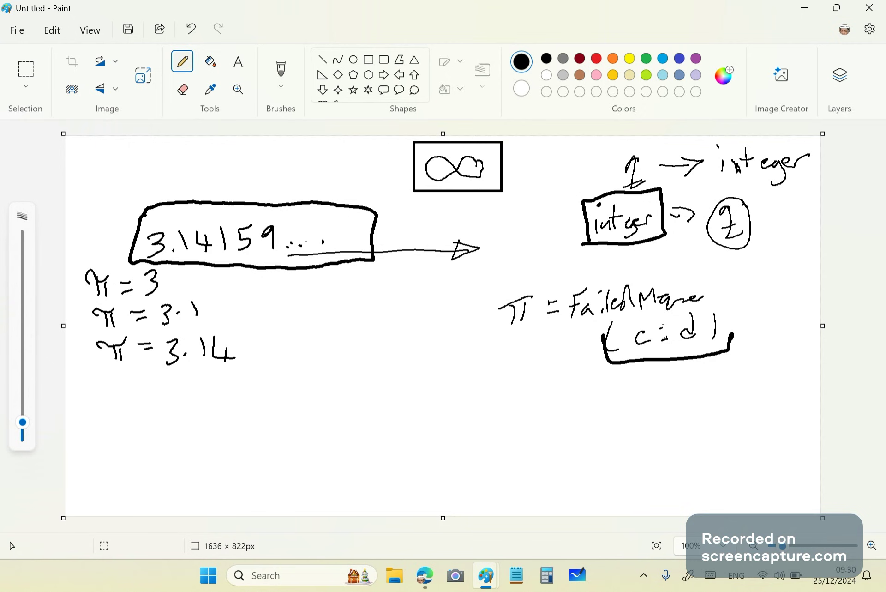
Write a quoted "infinity" note mid-canvas and add a second box around 3.14159...
{"action": "left_click_drag", "start_coordinate": [388, 367], "coordinate": [388, 382]}
{"action": "left_click_drag", "start_coordinate": [400, 367], "coordinate": [400, 382]}
{"action": "mouse_move", "coordinate": [410, 392]}
{"action": "left_mouse_down"}
{"action": "mouse_move", "coordinate": [412, 403]}
{"action": "mouse_move", "coordinate": [445, 404]}
{"action": "mouse_move", "coordinate": [455, 387]}
{"action": "left_mouse_up"}
{"action": "left_click", "coordinate": [441, 393]}
{"action": "left_click_drag", "start_coordinate": [457, 391], "coordinate": [475, 400]}
{"action": "left_click", "coordinate": [473, 373]}
{"action": "mouse_move", "coordinate": [483, 370]}
{"action": "left_mouse_down"}
{"action": "mouse_move", "coordinate": [484, 390]}
{"action": "mouse_move", "coordinate": [504, 398]}
{"action": "left_mouse_up"}
{"action": "mouse_move", "coordinate": [518, 390]}
{"action": "left_mouse_down"}
{"action": "mouse_move", "coordinate": [552, 391]}
{"action": "mouse_move", "coordinate": [569, 408]}
{"action": "left_mouse_up"}
{"action": "left_click_drag", "start_coordinate": [587, 370], "coordinate": [589, 379]}
{"action": "left_click_drag", "start_coordinate": [595, 372], "coordinate": [597, 379]}
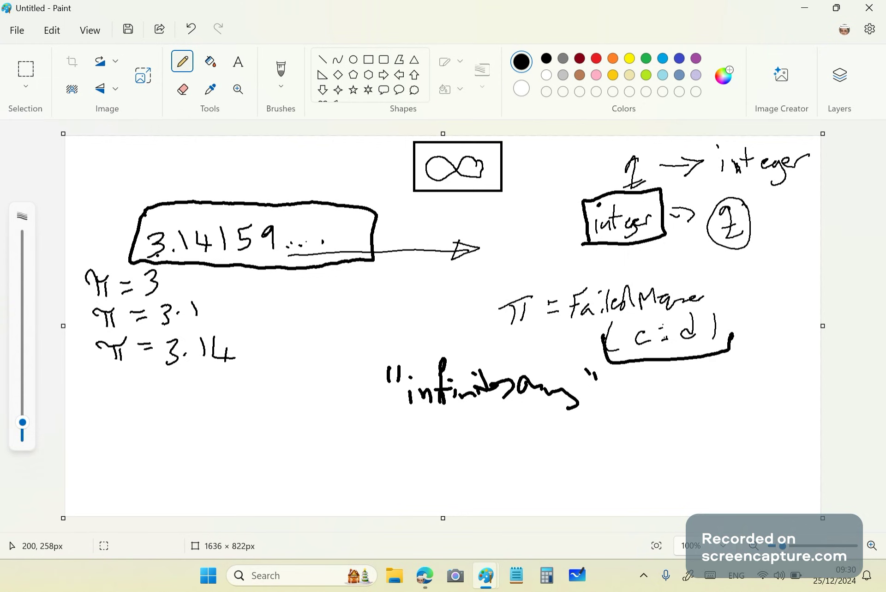
{"action": "mouse_move", "coordinate": [144, 217]}
{"action": "left_mouse_down"}
{"action": "mouse_move", "coordinate": [144, 197]}
{"action": "mouse_move", "coordinate": [348, 199]}
{"action": "left_mouse_up"}
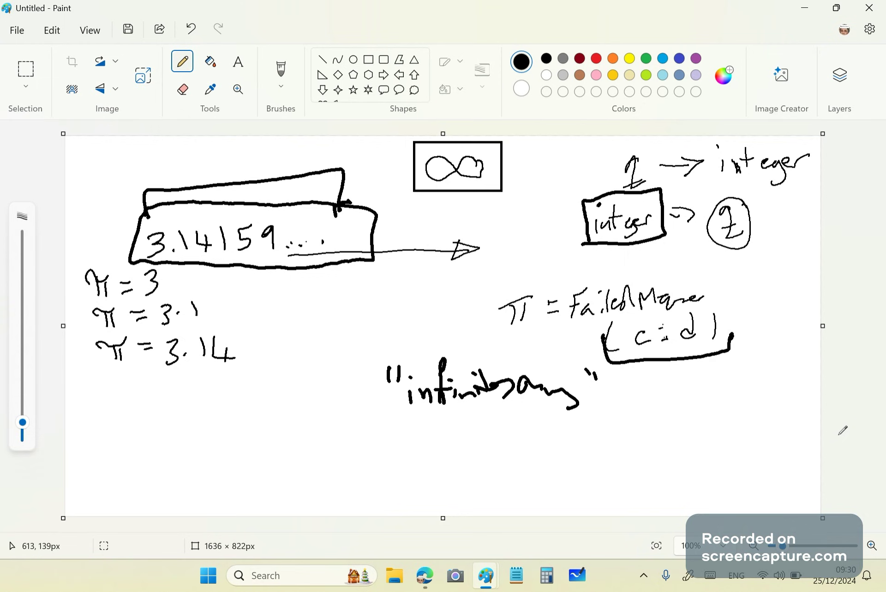
{"action": "left_click_drag", "start_coordinate": [144, 208], "coordinate": [151, 211]}
Write 3.141 below the π lines and branch off it with a first digit angle.
{"action": "left_click_drag", "start_coordinate": [114, 408], "coordinate": [121, 444]}
{"action": "left_click", "coordinate": [150, 429]}
{"action": "mouse_move", "coordinate": [165, 400]}
{"action": "left_mouse_down"}
{"action": "mouse_move", "coordinate": [162, 432]}
{"action": "mouse_move", "coordinate": [195, 429]}
{"action": "left_mouse_up"}
{"action": "left_click_drag", "start_coordinate": [190, 398], "coordinate": [191, 439]}
{"action": "mouse_move", "coordinate": [208, 400]}
{"action": "left_mouse_down"}
{"action": "mouse_move", "coordinate": [206, 434]}
{"action": "mouse_move", "coordinate": [194, 424]}
{"action": "left_mouse_up"}
{"action": "left_click", "coordinate": [107, 431]}
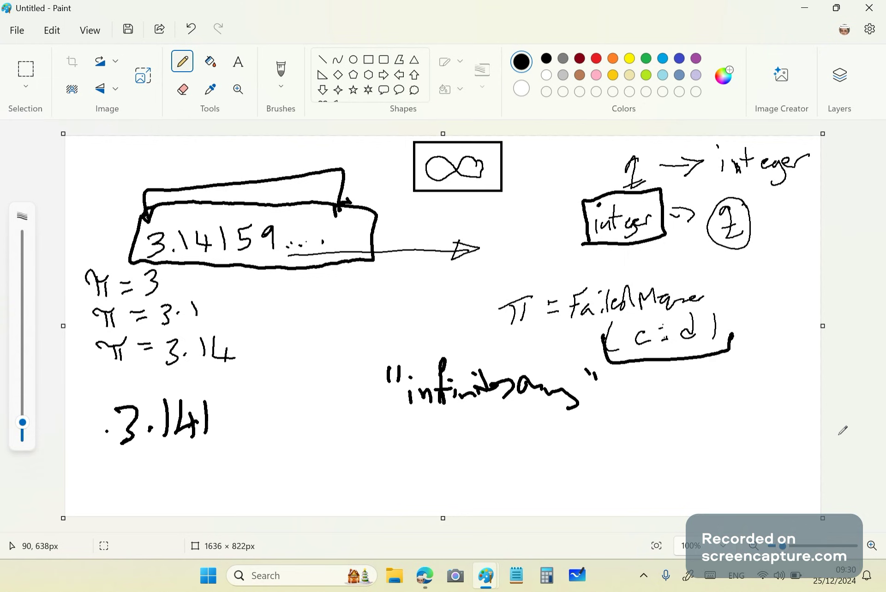
{"action": "key", "text": "ctrl+z"}
{"action": "left_click", "coordinate": [227, 406]}
{"action": "left_click_drag", "start_coordinate": [233, 389], "coordinate": [235, 436]}
{"action": "left_click_drag", "start_coordinate": [241, 379], "coordinate": [240, 383]}
{"action": "left_click", "coordinate": [247, 434]}
{"action": "left_click_drag", "start_coordinate": [245, 429], "coordinate": [254, 451]}
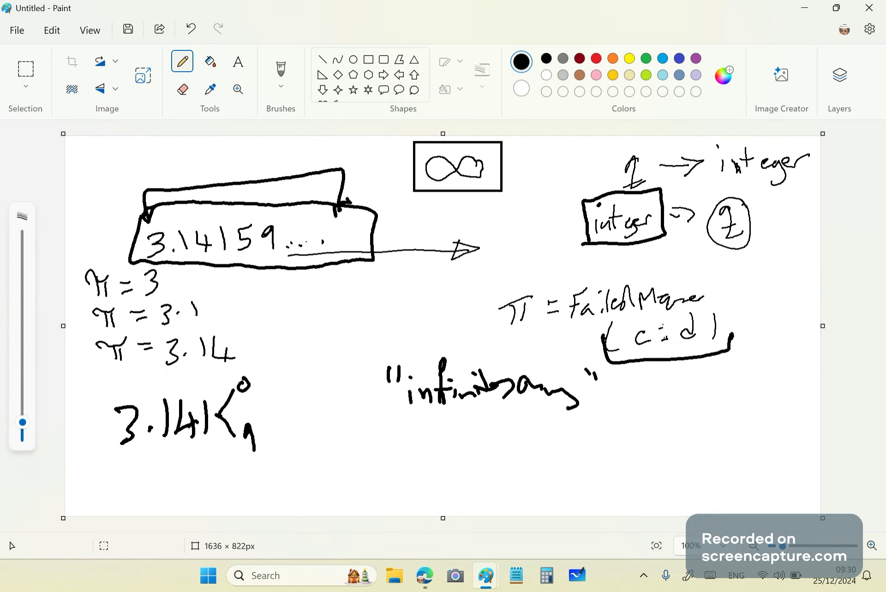
Extend the 3.141 digit tree with further branches and digit labels.
{"action": "left_click_drag", "start_coordinate": [279, 351], "coordinate": [288, 379]}
{"action": "left_click_drag", "start_coordinate": [294, 331], "coordinate": [294, 333]}
{"action": "left_click_drag", "start_coordinate": [304, 365], "coordinate": [307, 375]}
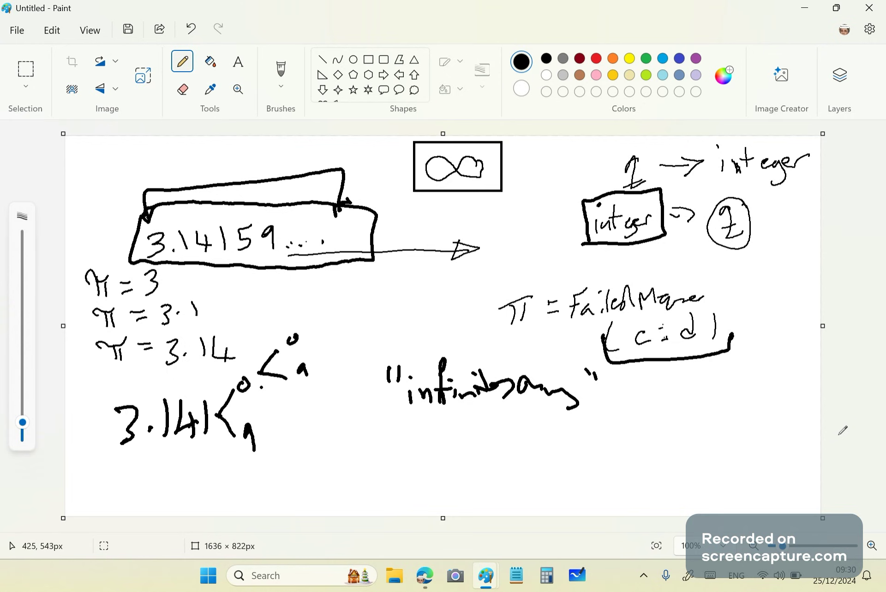
{"action": "left_click_drag", "start_coordinate": [246, 389], "coordinate": [252, 414]}
{"action": "left_click", "coordinate": [271, 392]}
{"action": "mouse_move", "coordinate": [262, 404]}
{"action": "left_mouse_down"}
{"action": "mouse_move", "coordinate": [279, 391]}
{"action": "mouse_move", "coordinate": [299, 391]}
{"action": "left_mouse_up"}
{"action": "left_click_drag", "start_coordinate": [262, 405], "coordinate": [289, 407]}
{"action": "left_click", "coordinate": [265, 432]}
{"action": "mouse_move", "coordinate": [301, 405]}
{"action": "left_mouse_down"}
{"action": "mouse_move", "coordinate": [306, 416]}
{"action": "mouse_move", "coordinate": [277, 430]}
{"action": "left_mouse_up"}
{"action": "left_click_drag", "start_coordinate": [263, 441], "coordinate": [276, 444]}
{"action": "left_click", "coordinate": [288, 454]}
{"action": "left_click_drag", "start_coordinate": [305, 327], "coordinate": [327, 312]}
{"action": "left_click_drag", "start_coordinate": [318, 324], "coordinate": [331, 350]}
{"action": "left_click_drag", "start_coordinate": [340, 355], "coordinate": [319, 369]}
{"action": "left_click_drag", "start_coordinate": [315, 374], "coordinate": [320, 381]}
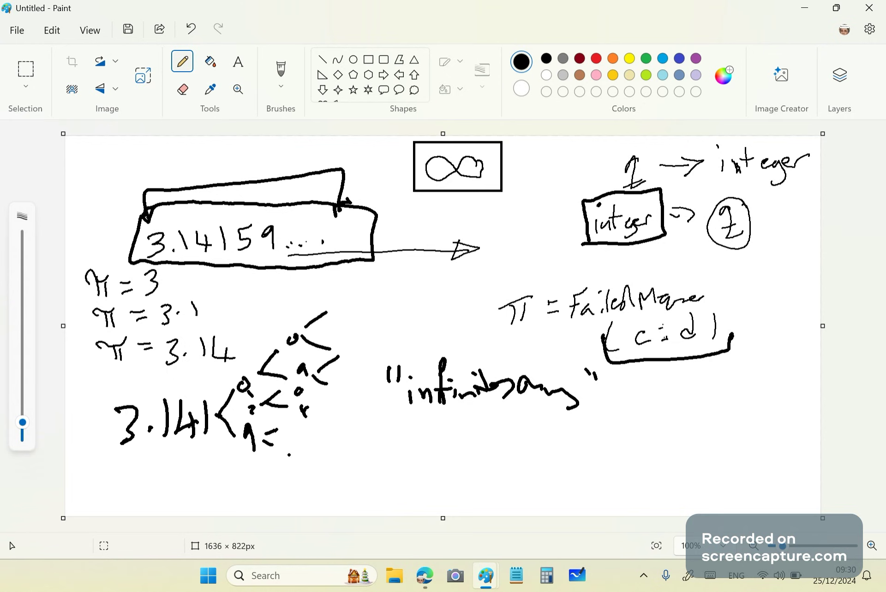
{"action": "left_click_drag", "start_coordinate": [230, 415], "coordinate": [235, 408]}
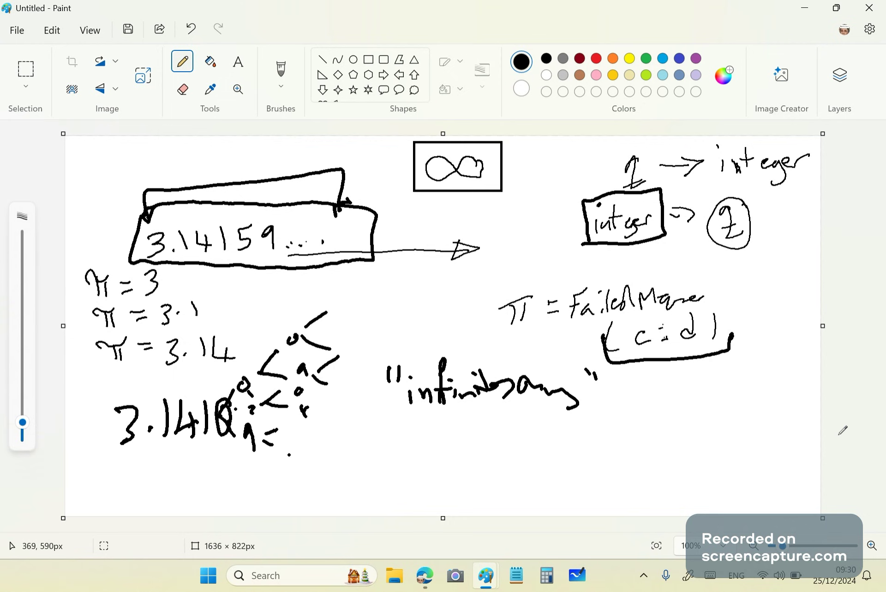
Draw a black line under 3.14159… and a diagonal stroke through π = 3.
{"action": "left_click", "coordinate": [134, 250]}
{"action": "mouse_move", "coordinate": [134, 251]}
{"action": "left_mouse_down"}
{"action": "mouse_move", "coordinate": [362, 237]}
{"action": "mouse_move", "coordinate": [145, 246]}
{"action": "left_mouse_up"}
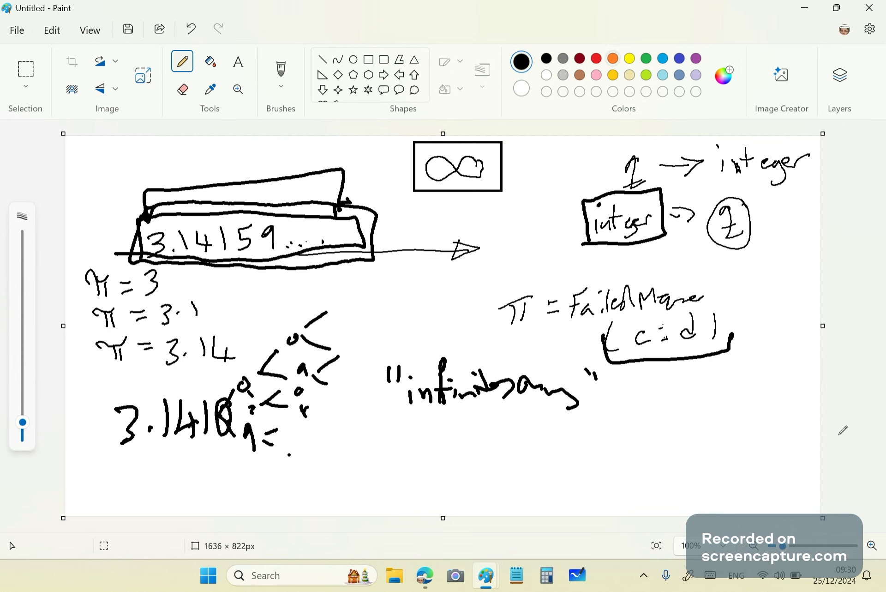
{"action": "mouse_move", "coordinate": [185, 255]}
{"action": "left_mouse_down"}
{"action": "mouse_move", "coordinate": [101, 302]}
{"action": "mouse_move", "coordinate": [157, 289]}
{"action": "left_mouse_up"}
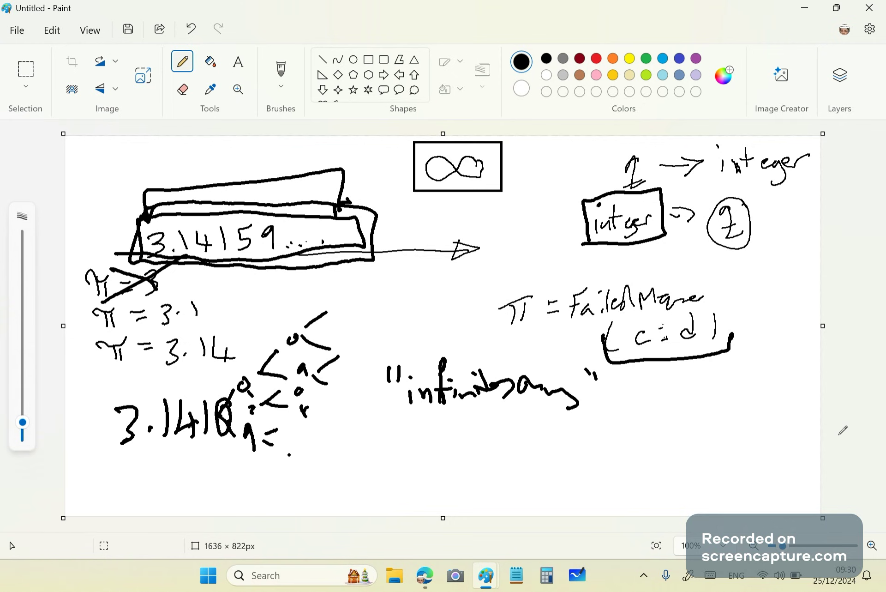
Switch to red and cross out π = 3, π = 3.1 and π = 3.14.
{"action": "key", "text": "ctrl+z"}
{"action": "left_click", "coordinate": [596, 58]}
{"action": "mouse_move", "coordinate": [182, 257]}
{"action": "left_mouse_down"}
{"action": "mouse_move", "coordinate": [98, 299]}
{"action": "mouse_move", "coordinate": [183, 293]}
{"action": "left_mouse_up"}
{"action": "left_click", "coordinate": [124, 319]}
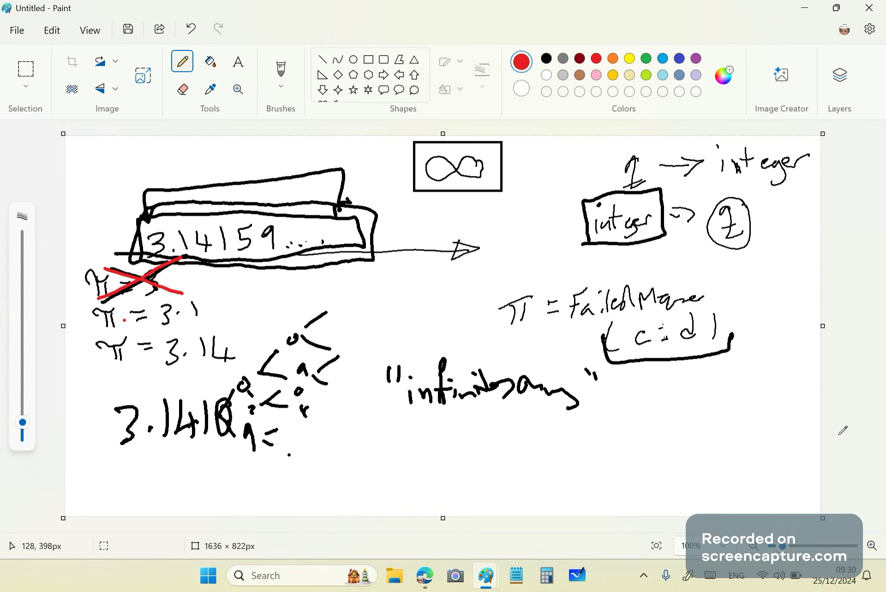
{"action": "left_click_drag", "start_coordinate": [121, 303], "coordinate": [208, 328]}
{"action": "left_click_drag", "start_coordinate": [206, 292], "coordinate": [107, 331]}
{"action": "left_click_drag", "start_coordinate": [219, 330], "coordinate": [90, 389]}
{"action": "left_click_drag", "start_coordinate": [105, 329], "coordinate": [234, 354]}
Write a red 3, X out 3.14159… and its dots, and loop the π definition note.
{"action": "left_click_drag", "start_coordinate": [338, 433], "coordinate": [338, 483]}
{"action": "left_click", "coordinate": [384, 449]}
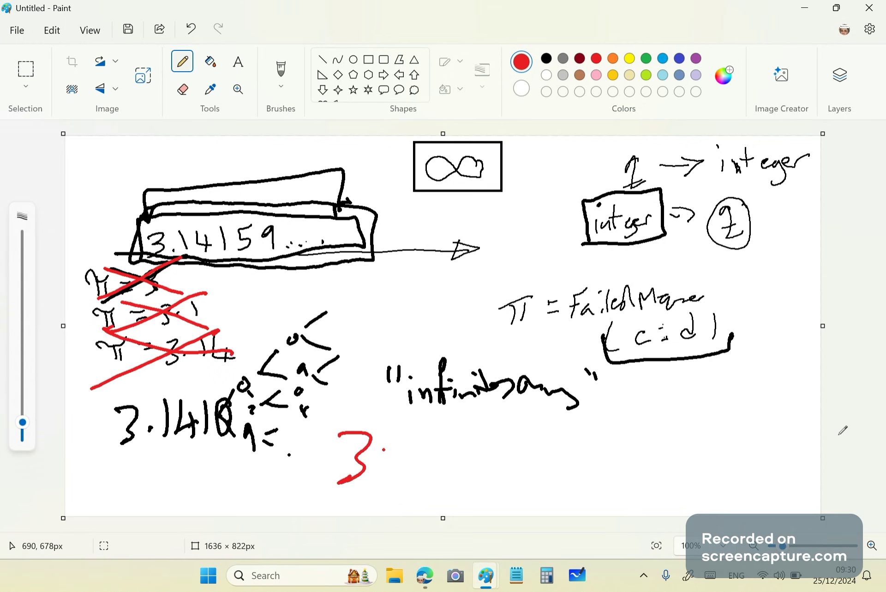
{"action": "key", "text": "ctrl+z"}
{"action": "left_click_drag", "start_coordinate": [318, 184], "coordinate": [187, 264]}
{"action": "left_click_drag", "start_coordinate": [194, 188], "coordinate": [320, 267]}
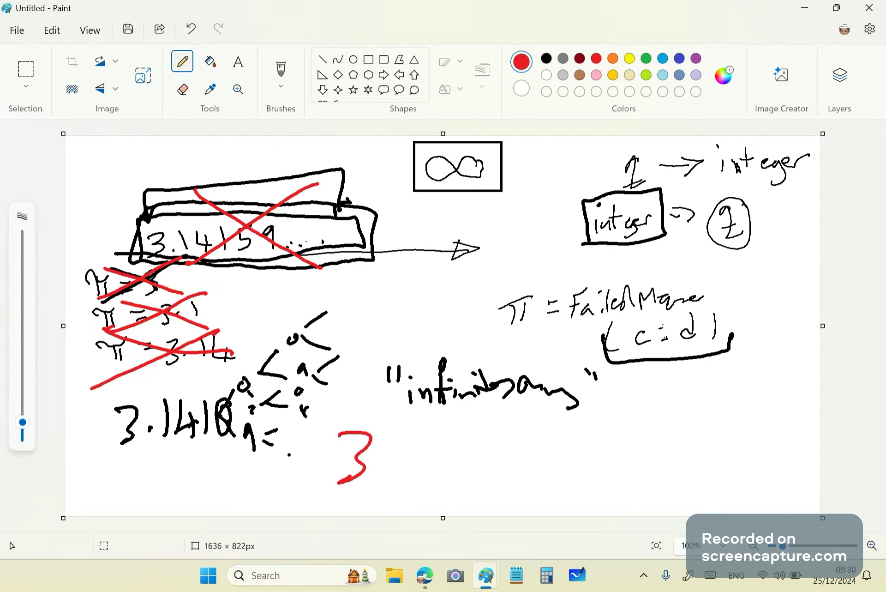
{"action": "mouse_move", "coordinate": [290, 239]}
{"action": "left_mouse_down"}
{"action": "mouse_move", "coordinate": [346, 228]}
{"action": "mouse_move", "coordinate": [344, 217]}
{"action": "left_mouse_up"}
{"action": "left_click_drag", "start_coordinate": [351, 213], "coordinate": [300, 274]}
{"action": "left_click_drag", "start_coordinate": [295, 208], "coordinate": [359, 261]}
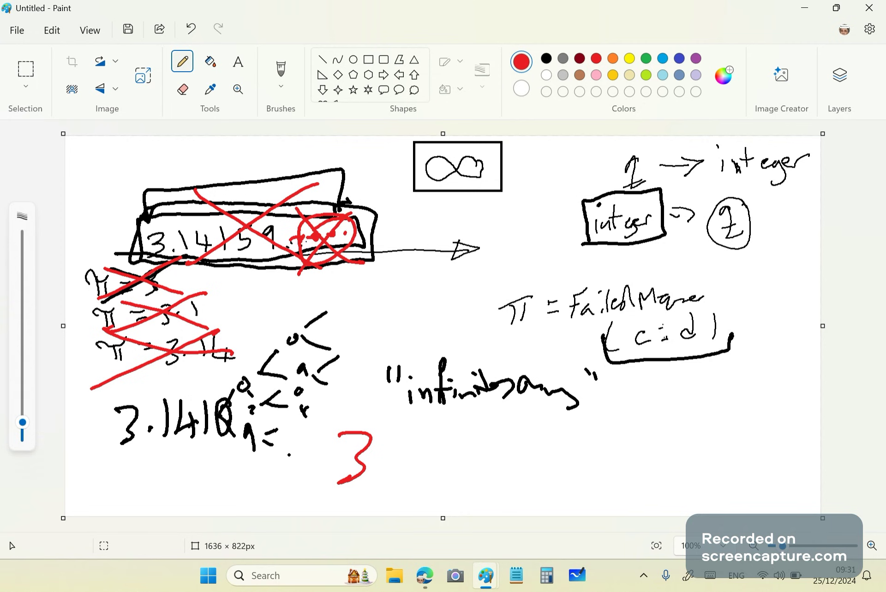
{"action": "left_click_drag", "start_coordinate": [731, 271], "coordinate": [745, 368]}
{"action": "left_click_drag", "start_coordinate": [715, 264], "coordinate": [745, 368]}
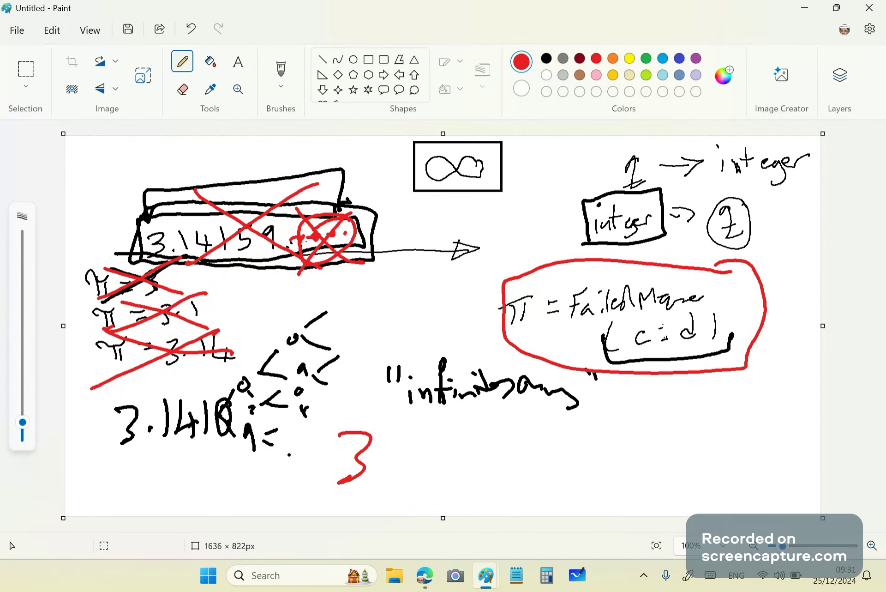
Draw two red diagonal strokes forming an X across the boxed ∞.
{"action": "left_click_drag", "start_coordinate": [490, 138], "coordinate": [414, 213]}
{"action": "left_click_drag", "start_coordinate": [384, 144], "coordinate": [515, 204]}
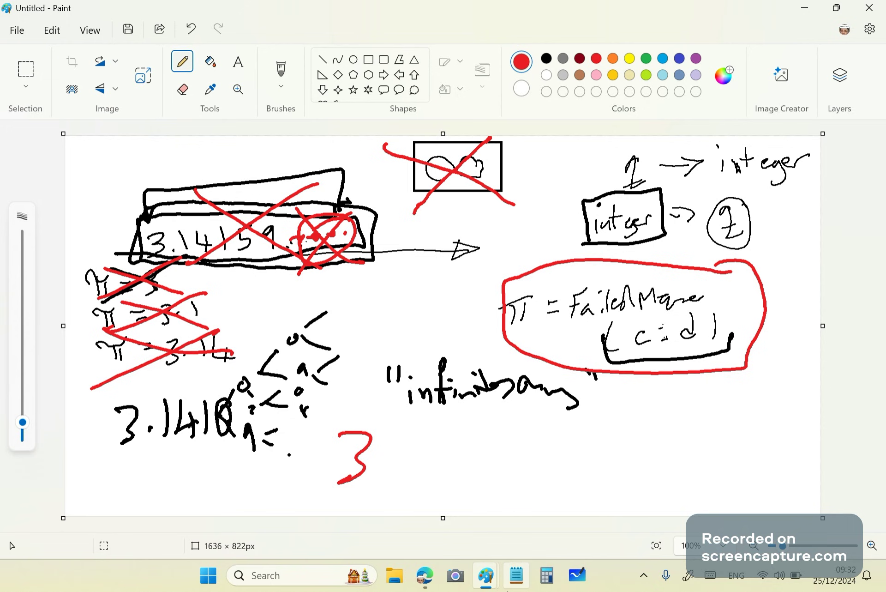
Discard the annotated π whiteboard without saving, leaving an empty canvas.
{"action": "mouse_move", "coordinate": [486, 583]}
{"action": "mouse_move", "coordinate": [445, 523]}
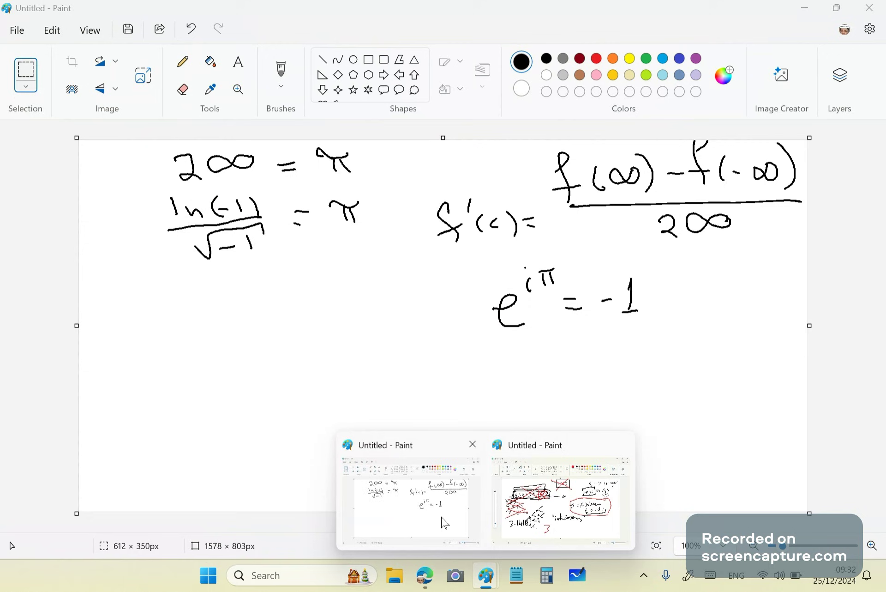
{"action": "left_click", "coordinate": [561, 501]}
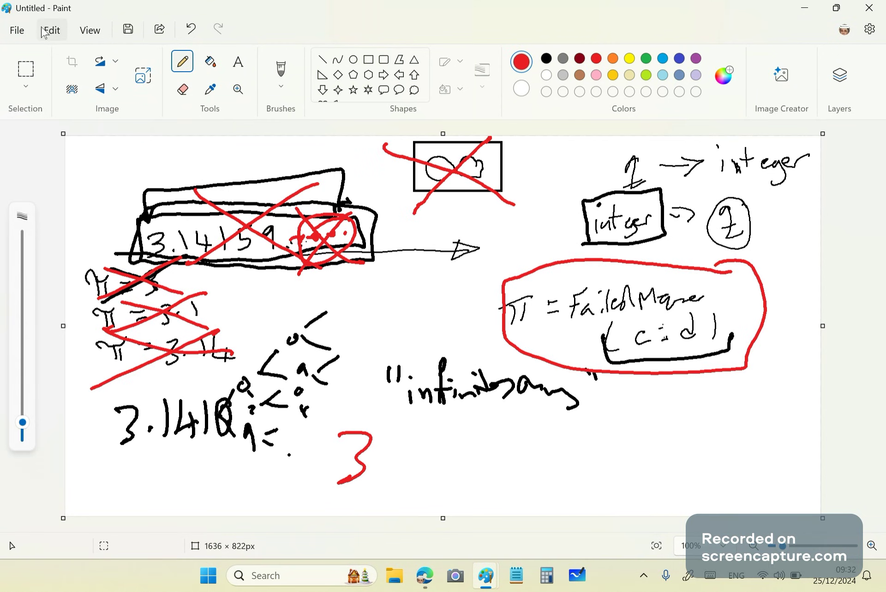
{"action": "key", "text": "alt+f"}
{"action": "key", "text": "Escape"}
{"action": "key", "text": "alt+F4"}
{"action": "left_click", "coordinate": [467, 336]}
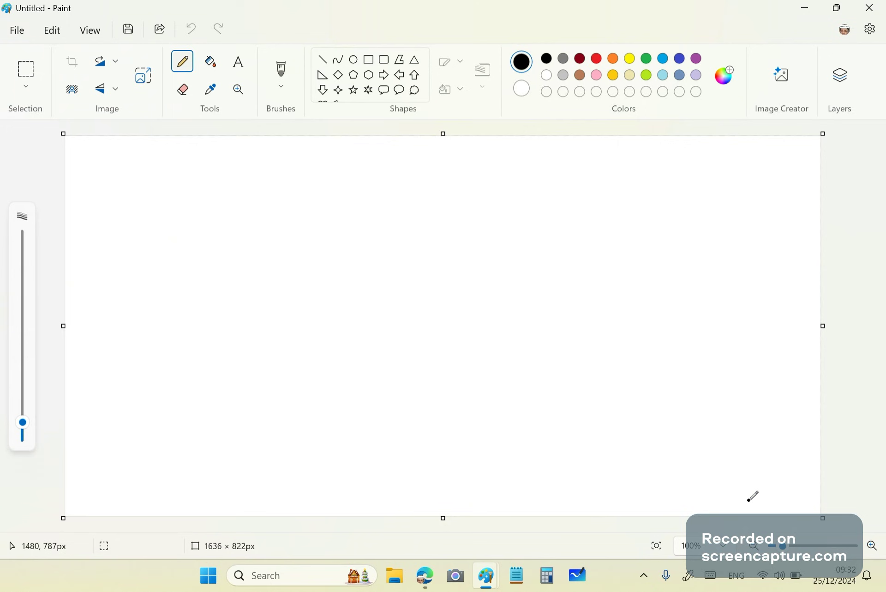
Draw the integral sign at top left with limits −∞ and ∞.
{"action": "left_click", "coordinate": [183, 258]}
{"action": "left_click_drag", "start_coordinate": [171, 172], "coordinate": [179, 263]}
{"action": "left_click_drag", "start_coordinate": [203, 249], "coordinate": [207, 258]}
{"action": "mouse_move", "coordinate": [179, 160]}
{"action": "left_mouse_down"}
{"action": "mouse_move", "coordinate": [193, 139]}
{"action": "mouse_move", "coordinate": [234, 176]}
{"action": "left_mouse_up"}
Write the integrand 1/(1+x²) dx and draw a horizontal graph baseline on the right.
{"action": "left_click_drag", "start_coordinate": [210, 190], "coordinate": [262, 184]}
{"action": "mouse_move", "coordinate": [213, 205]}
{"action": "left_mouse_down"}
{"action": "mouse_move", "coordinate": [215, 229]}
{"action": "mouse_move", "coordinate": [237, 214]}
{"action": "left_mouse_up"}
{"action": "left_click_drag", "start_coordinate": [229, 207], "coordinate": [229, 228]}
{"action": "left_click_drag", "start_coordinate": [240, 209], "coordinate": [243, 226]}
{"action": "left_click", "coordinate": [261, 193]}
{"action": "mouse_move", "coordinate": [260, 206]}
{"action": "left_mouse_down"}
{"action": "mouse_move", "coordinate": [262, 225]}
{"action": "mouse_move", "coordinate": [269, 202]}
{"action": "left_mouse_up"}
{"action": "left_click_drag", "start_coordinate": [307, 187], "coordinate": [309, 203]}
{"action": "mouse_move", "coordinate": [322, 181]}
{"action": "left_mouse_down"}
{"action": "mouse_move", "coordinate": [325, 201]}
{"action": "mouse_move", "coordinate": [342, 203]}
{"action": "left_mouse_up"}
{"action": "left_click_drag", "start_coordinate": [315, 183], "coordinate": [312, 205]}
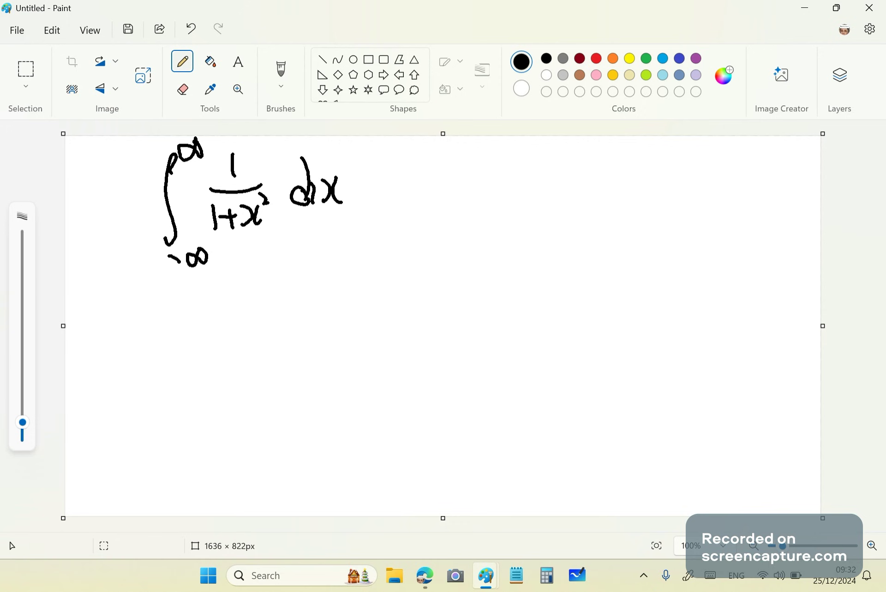
{"action": "left_click_drag", "start_coordinate": [644, 356], "coordinate": [768, 346]}
{"action": "left_click_drag", "start_coordinate": [650, 341], "coordinate": [790, 344]}
Draw the vertical axis and bell curve, and hatch the area under both slopes.
{"action": "left_click_drag", "start_coordinate": [711, 283], "coordinate": [729, 382]}
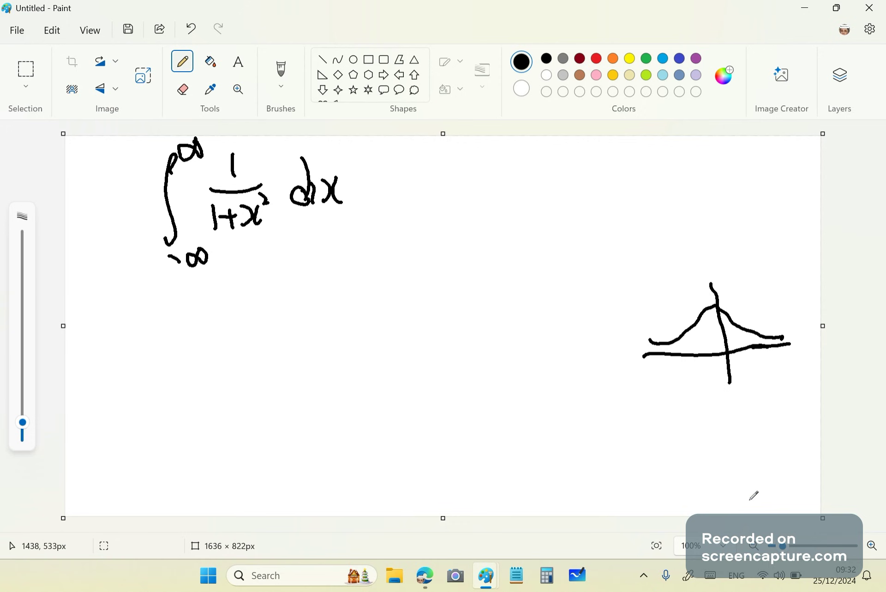
{"action": "left_click", "coordinate": [671, 335]}
{"action": "mouse_move", "coordinate": [662, 339]}
{"action": "left_mouse_down"}
{"action": "mouse_move", "coordinate": [656, 355]}
{"action": "mouse_move", "coordinate": [668, 353]}
{"action": "left_mouse_up"}
{"action": "left_click_drag", "start_coordinate": [693, 323], "coordinate": [683, 353]}
{"action": "left_click_drag", "start_coordinate": [706, 315], "coordinate": [698, 346]}
{"action": "mouse_move", "coordinate": [714, 316]}
{"action": "left_mouse_down"}
{"action": "mouse_move", "coordinate": [705, 347]}
{"action": "mouse_move", "coordinate": [720, 348]}
{"action": "left_mouse_up"}
{"action": "left_click_drag", "start_coordinate": [737, 328], "coordinate": [734, 348]}
{"action": "left_click_drag", "start_coordinate": [751, 329], "coordinate": [748, 344]}
{"action": "left_click_drag", "start_coordinate": [766, 333], "coordinate": [765, 341]}
{"action": "left_click_drag", "start_coordinate": [789, 337], "coordinate": [781, 343]}
{"action": "left_click_drag", "start_coordinate": [792, 337], "coordinate": [803, 344]}
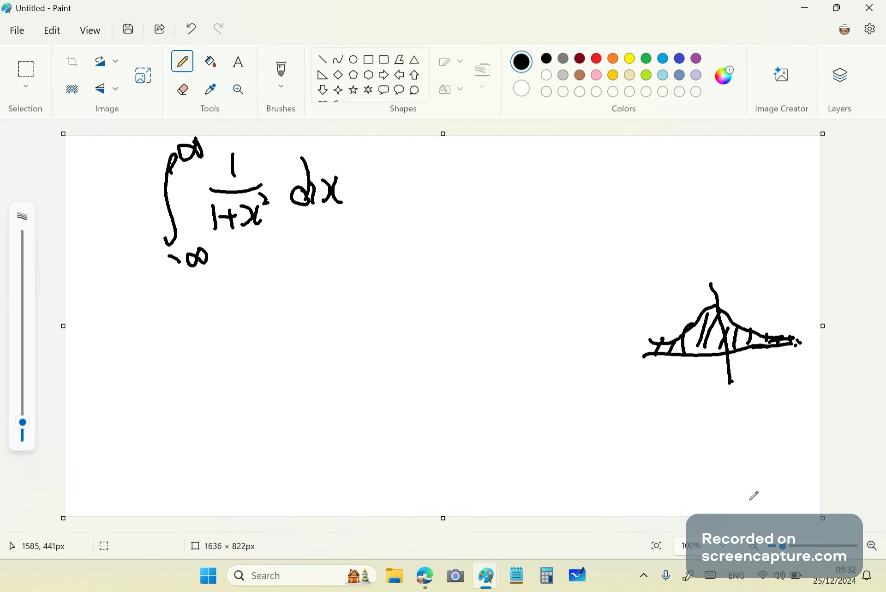
{"action": "mouse_move", "coordinate": [702, 322]}
{"action": "left_mouse_down"}
{"action": "mouse_move", "coordinate": [688, 346]}
{"action": "mouse_move", "coordinate": [715, 414]}
{"action": "left_mouse_up"}
Draw an arrow from the graph pointing to a circled π below it.
{"action": "left_click", "coordinate": [705, 388]}
{"action": "mouse_move", "coordinate": [736, 392]}
{"action": "left_mouse_down"}
{"action": "mouse_move", "coordinate": [763, 388]}
{"action": "mouse_move", "coordinate": [750, 414]}
{"action": "left_mouse_up"}
{"action": "left_click", "coordinate": [771, 384]}
{"action": "mouse_move", "coordinate": [759, 392]}
{"action": "left_mouse_down"}
{"action": "mouse_move", "coordinate": [767, 411]}
{"action": "mouse_move", "coordinate": [744, 375]}
{"action": "mouse_move", "coordinate": [795, 372]}
{"action": "left_mouse_up"}
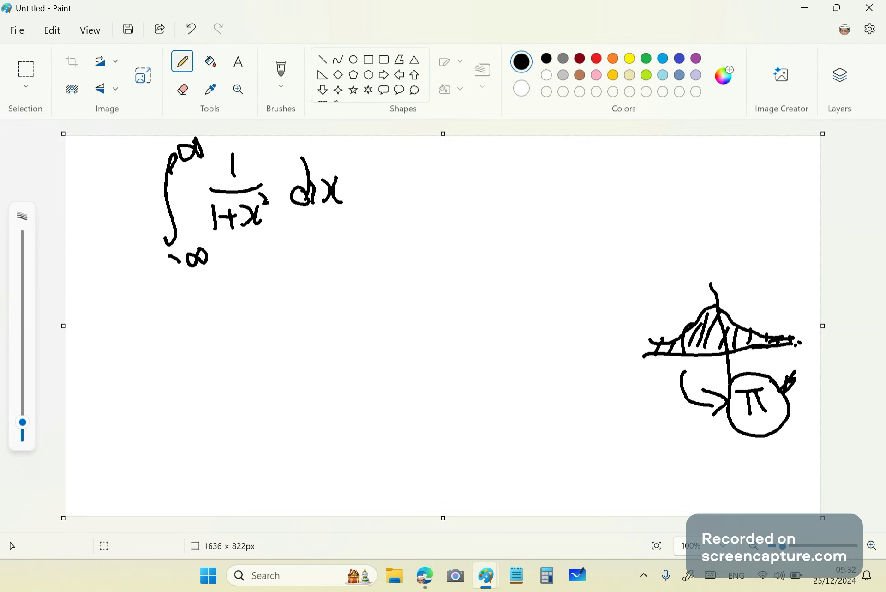
{"action": "left_click_drag", "start_coordinate": [752, 425], "coordinate": [749, 429]}
Write '= Lim' after dx with −∞ under the first limit.
{"action": "left_click_drag", "start_coordinate": [354, 189], "coordinate": [373, 188]}
{"action": "left_click_drag", "start_coordinate": [363, 198], "coordinate": [379, 204]}
{"action": "left_click_drag", "start_coordinate": [397, 164], "coordinate": [405, 207]}
{"action": "left_click_drag", "start_coordinate": [417, 202], "coordinate": [418, 207]}
{"action": "left_click_drag", "start_coordinate": [415, 175], "coordinate": [446, 206]}
{"action": "left_click", "coordinate": [392, 228]}
{"action": "left_click_drag", "start_coordinate": [386, 234], "coordinate": [396, 237]}
{"action": "left_click_drag", "start_coordinate": [412, 224], "coordinate": [434, 233]}
{"action": "left_click", "coordinate": [433, 213]}
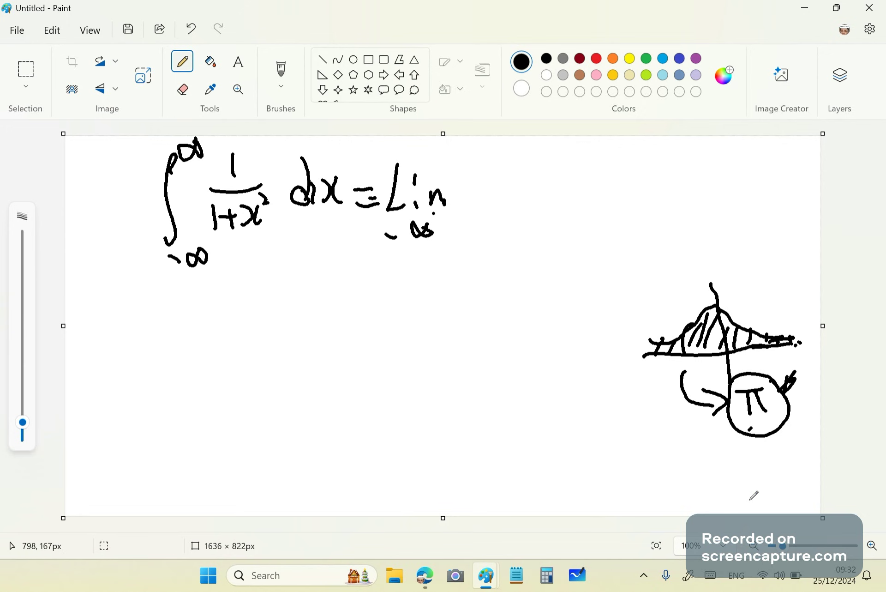
Write tan⁻¹x after the first limit.
{"action": "left_click", "coordinate": [478, 187]}
{"action": "left_click_drag", "start_coordinate": [471, 164], "coordinate": [475, 201]}
{"action": "left_click", "coordinate": [490, 186]}
{"action": "mouse_move", "coordinate": [460, 190]}
{"action": "left_mouse_down"}
{"action": "mouse_move", "coordinate": [482, 187]}
{"action": "mouse_move", "coordinate": [500, 203]}
{"action": "left_mouse_up"}
{"action": "left_click_drag", "start_coordinate": [502, 190], "coordinate": [516, 202]}
{"action": "mouse_move", "coordinate": [504, 171]}
{"action": "left_mouse_down"}
{"action": "mouse_move", "coordinate": [522, 168]}
{"action": "mouse_move", "coordinate": [536, 201]}
{"action": "left_mouse_up"}
{"action": "left_click", "coordinate": [590, 198]}
{"action": "mouse_move", "coordinate": [536, 148]}
{"action": "left_mouse_down"}
{"action": "mouse_move", "coordinate": [534, 161]}
{"action": "mouse_move", "coordinate": [619, 190]}
{"action": "left_mouse_up"}
Write the minus sign and the second Lim tan⁻¹x.
{"action": "left_click", "coordinate": [611, 161]}
{"action": "left_click_drag", "start_coordinate": [626, 183], "coordinate": [627, 190]}
{"action": "left_click", "coordinate": [627, 174]}
{"action": "left_click_drag", "start_coordinate": [633, 187], "coordinate": [654, 189]}
{"action": "mouse_move", "coordinate": [679, 160]}
{"action": "left_mouse_down"}
{"action": "mouse_move", "coordinate": [697, 185]}
{"action": "mouse_move", "coordinate": [713, 183]}
{"action": "left_mouse_up"}
{"action": "left_click", "coordinate": [742, 170]}
{"action": "mouse_move", "coordinate": [718, 185]}
{"action": "left_mouse_down"}
{"action": "mouse_move", "coordinate": [736, 180]}
{"action": "mouse_move", "coordinate": [731, 162]}
{"action": "left_mouse_up"}
{"action": "left_click_drag", "start_coordinate": [738, 153], "coordinate": [738, 169]}
{"action": "left_click_drag", "start_coordinate": [753, 172], "coordinate": [770, 185]}
{"action": "left_click", "coordinate": [657, 207]}
Write ∞ under the second limit and undo the stray dots.
{"action": "left_click_drag", "start_coordinate": [623, 212], "coordinate": [668, 202]}
{"action": "left_click", "coordinate": [657, 214]}
{"action": "left_click", "coordinate": [669, 191]}
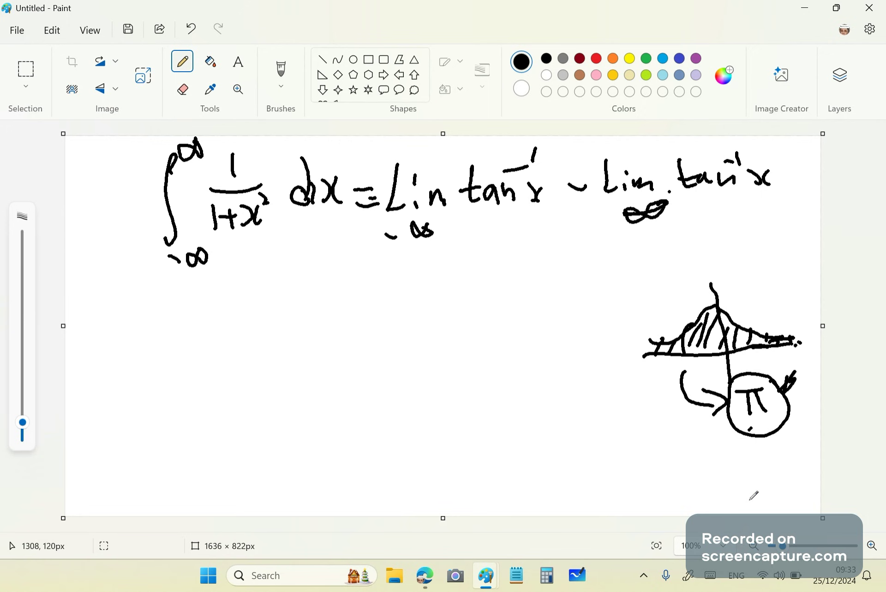
{"action": "key", "text": "ctrl+z"}
{"action": "left_click", "coordinate": [359, 227]}
{"action": "key", "text": "ctrl+z"}
Add 'x→' under both limits so they read x→−∞ and x→∞.
{"action": "left_click", "coordinate": [354, 242]}
{"action": "left_click_drag", "start_coordinate": [343, 244], "coordinate": [347, 257]}
{"action": "left_click_drag", "start_coordinate": [359, 241], "coordinate": [363, 252]}
{"action": "left_click_drag", "start_coordinate": [369, 238], "coordinate": [359, 259]}
{"action": "left_click", "coordinate": [569, 215]}
{"action": "left_click_drag", "start_coordinate": [569, 214], "coordinate": [579, 225]}
{"action": "left_click_drag", "start_coordinate": [579, 215], "coordinate": [569, 228]}
{"action": "left_click_drag", "start_coordinate": [583, 221], "coordinate": [596, 217]}
{"action": "left_click_drag", "start_coordinate": [598, 206], "coordinate": [600, 224]}
{"action": "left_click", "coordinate": [508, 240]}
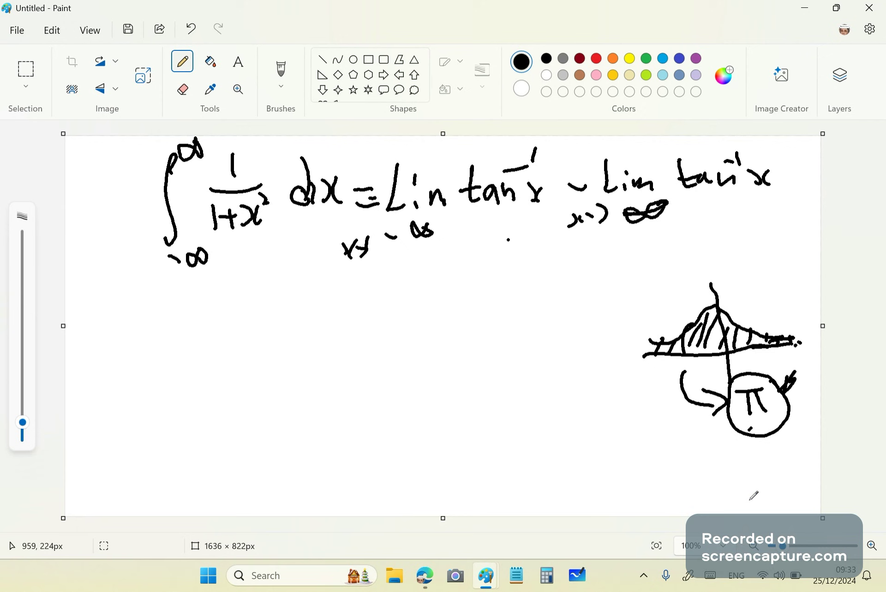
{"action": "key", "text": "ctrl+z"}
Write an equals sign on the next line, removing a stray dot.
{"action": "left_click_drag", "start_coordinate": [343, 291], "coordinate": [367, 290]}
{"action": "left_click_drag", "start_coordinate": [351, 307], "coordinate": [371, 305]}
{"action": "left_click", "coordinate": [486, 174]}
{"action": "left_click", "coordinate": [419, 284]}
{"action": "key", "text": "ctrl+z"}
Draw a curved arrow linking the two limits and undo the stray dots.
{"action": "left_click_drag", "start_coordinate": [641, 164], "coordinate": [425, 185]}
{"action": "left_click", "coordinate": [416, 292]}
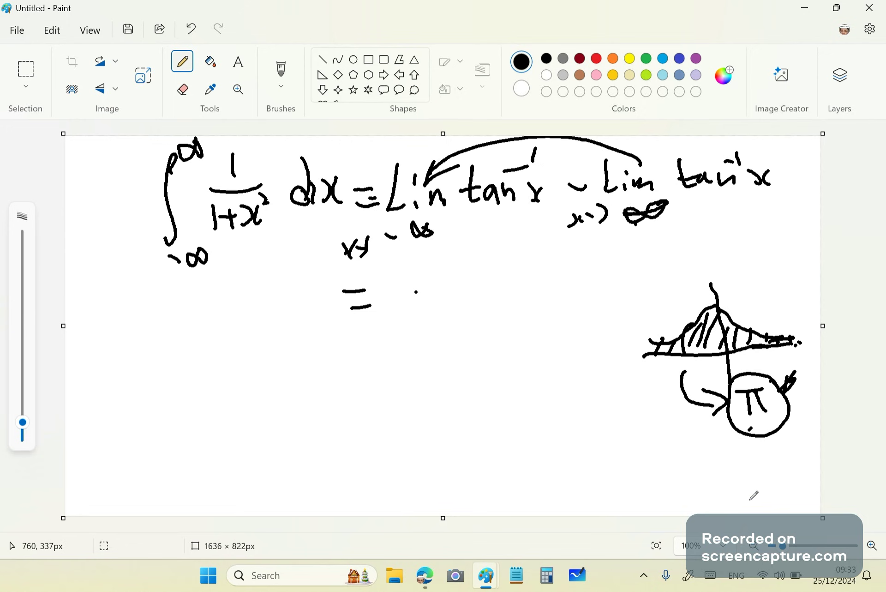
{"action": "key", "text": "ctrl+z"}
{"action": "left_click", "coordinate": [674, 179]}
{"action": "key", "text": "ctrl+z"}
Switch to red and write an x after the new equals sign.
{"action": "left_click", "coordinate": [596, 58]}
{"action": "left_click_drag", "start_coordinate": [382, 269], "coordinate": [393, 299]}
{"action": "left_click_drag", "start_coordinate": [414, 275], "coordinate": [416, 297]}
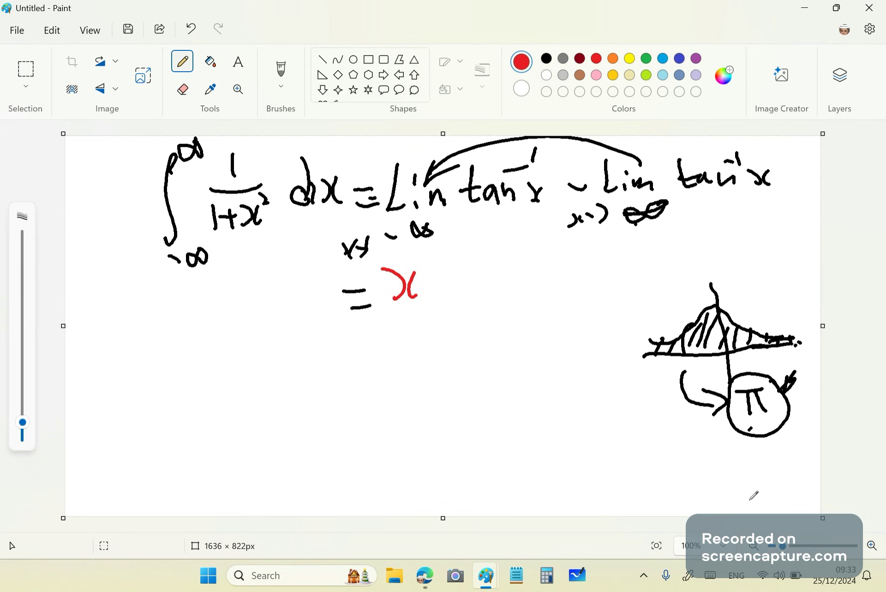
Replace the red x with π/2 − (−π/2), with a red arrow from tan.
{"action": "key", "text": "ctrl+z"}
{"action": "key", "text": "ctrl+z"}
{"action": "left_click_drag", "start_coordinate": [386, 267], "coordinate": [419, 262]}
{"action": "left_click_drag", "start_coordinate": [408, 270], "coordinate": [410, 290]}
{"action": "left_click_drag", "start_coordinate": [397, 272], "coordinate": [424, 313]}
{"action": "left_click_drag", "start_coordinate": [477, 204], "coordinate": [524, 259]}
{"action": "left_click_drag", "start_coordinate": [495, 249], "coordinate": [524, 260]}
{"action": "left_click_drag", "start_coordinate": [522, 241], "coordinate": [525, 261]}
{"action": "left_click_drag", "start_coordinate": [527, 265], "coordinate": [547, 262]}
{"action": "left_click_drag", "start_coordinate": [535, 261], "coordinate": [554, 292]}
{"action": "left_click_drag", "start_coordinate": [535, 309], "coordinate": [541, 325]}
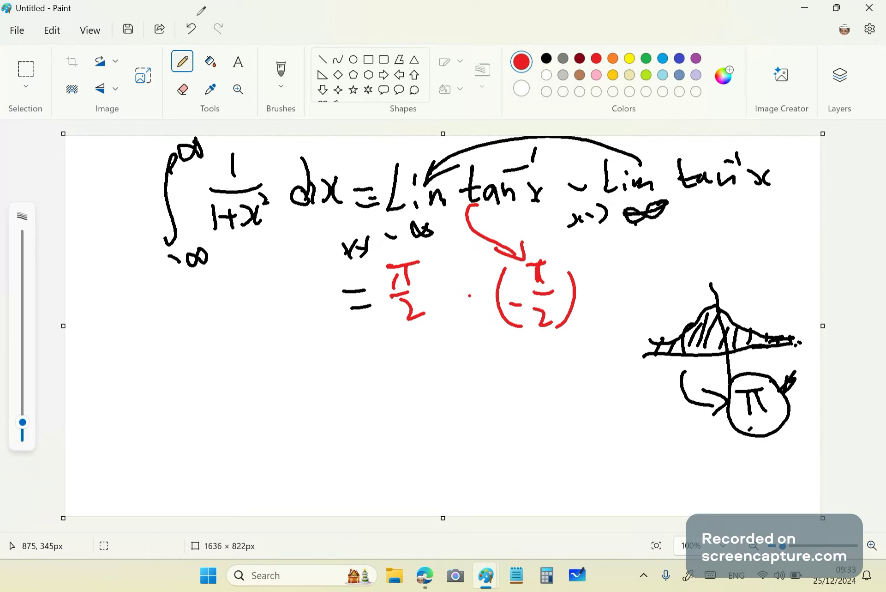
Add the minus sign and write '= π' in red on the next line.
{"action": "left_click_drag", "start_coordinate": [461, 298], "coordinate": [477, 303]}
{"action": "left_click_drag", "start_coordinate": [359, 357], "coordinate": [378, 375]}
{"action": "left_click_drag", "start_coordinate": [409, 354], "coordinate": [444, 344]}
{"action": "mouse_move", "coordinate": [427, 350]}
{"action": "left_mouse_down"}
{"action": "mouse_move", "coordinate": [425, 368]}
{"action": "mouse_move", "coordinate": [444, 375]}
{"action": "left_mouse_up"}
{"action": "left_click", "coordinate": [455, 373]}
Circle the −∞ limit and cross out the ∞ under the second Lim in red.
{"action": "left_click_drag", "start_coordinate": [439, 217], "coordinate": [433, 242]}
{"action": "left_click", "coordinate": [622, 204]}
{"action": "left_click_drag", "start_coordinate": [623, 205], "coordinate": [641, 224]}
{"action": "left_click_drag", "start_coordinate": [647, 189], "coordinate": [625, 220]}
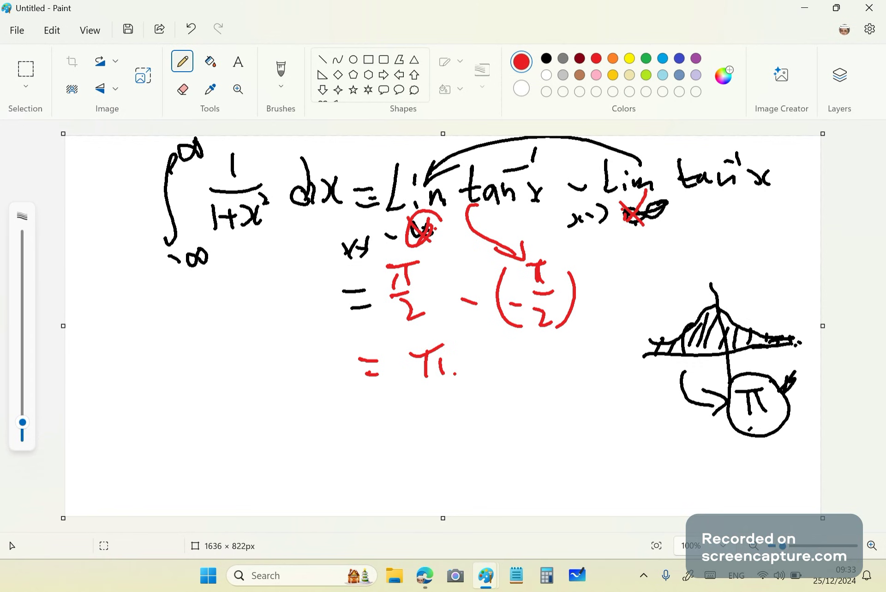
Write 'Rim' in red below the crossed-out ∞ and retrace the bell curve's peak.
{"action": "left_click_drag", "start_coordinate": [645, 232], "coordinate": [648, 268]}
{"action": "left_click_drag", "start_coordinate": [645, 235], "coordinate": [681, 251]}
{"action": "left_click_drag", "start_coordinate": [691, 239], "coordinate": [693, 249]}
{"action": "left_click_drag", "start_coordinate": [705, 243], "coordinate": [752, 239]}
{"action": "left_click", "coordinate": [738, 331]}
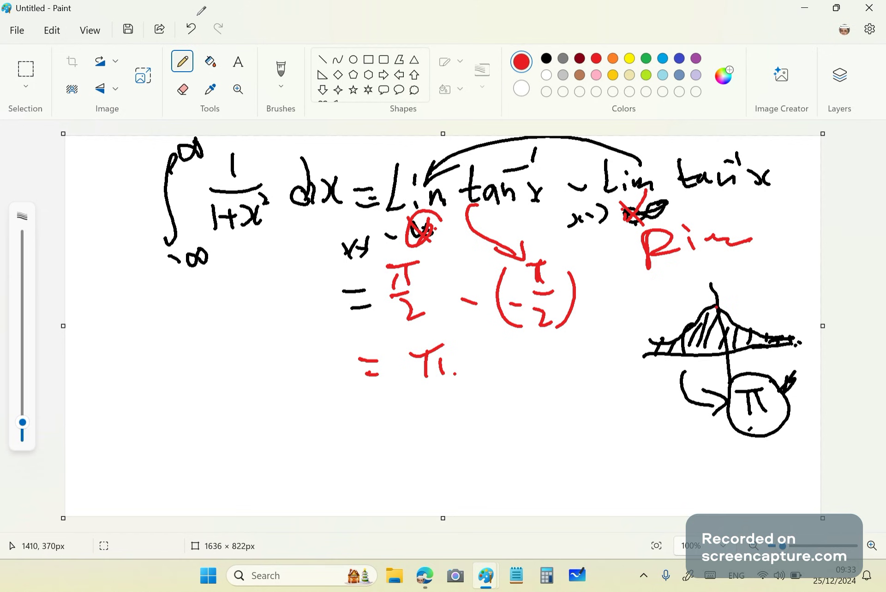
{"action": "mouse_move", "coordinate": [716, 305]}
{"action": "left_mouse_down"}
{"action": "mouse_move", "coordinate": [720, 332]}
{"action": "mouse_move", "coordinate": [722, 307]}
{"action": "mouse_move", "coordinate": [794, 326]}
{"action": "left_mouse_up"}
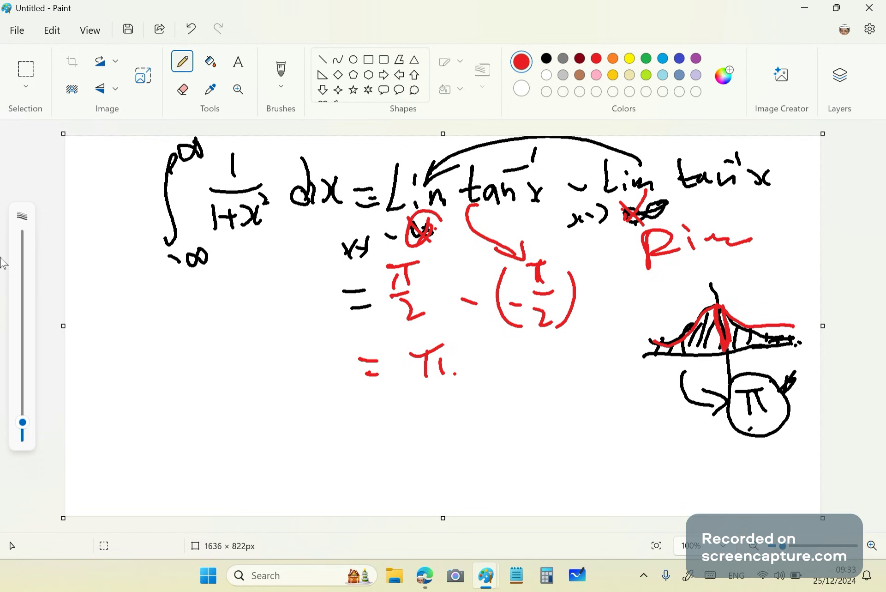
Bring the equations whiteboard to the front and set the Pencil to red.
{"action": "left_click", "coordinate": [432, 524]}
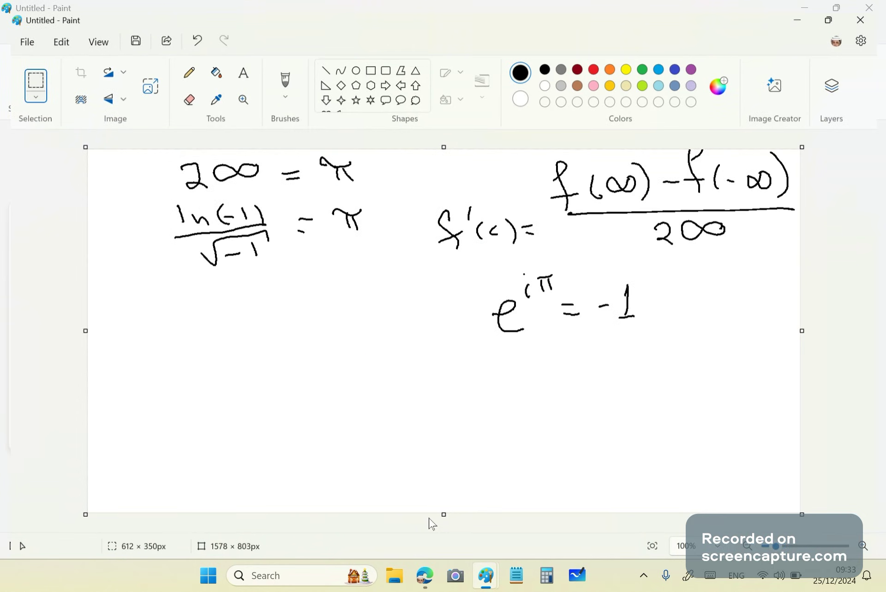
{"action": "left_click_drag", "start_coordinate": [150, 189], "coordinate": [346, 176]}
{"action": "left_click", "coordinate": [597, 58]}
{"action": "left_click", "coordinate": [182, 62]}
{"action": "left_click", "coordinate": [161, 194]}
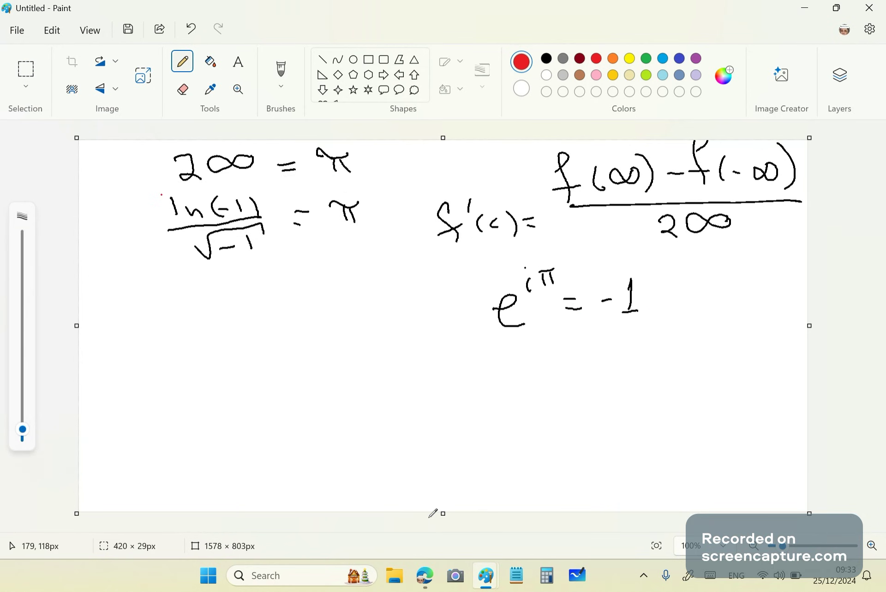
Circle 2∞ = π, the f'(c) difference quotient and e^iπ = −1 in red, with an arrow down.
{"action": "mouse_move", "coordinate": [146, 180]}
{"action": "left_mouse_down"}
{"action": "mouse_move", "coordinate": [395, 155]}
{"action": "mouse_move", "coordinate": [148, 178]}
{"action": "left_mouse_up"}
{"action": "left_click", "coordinate": [159, 167]}
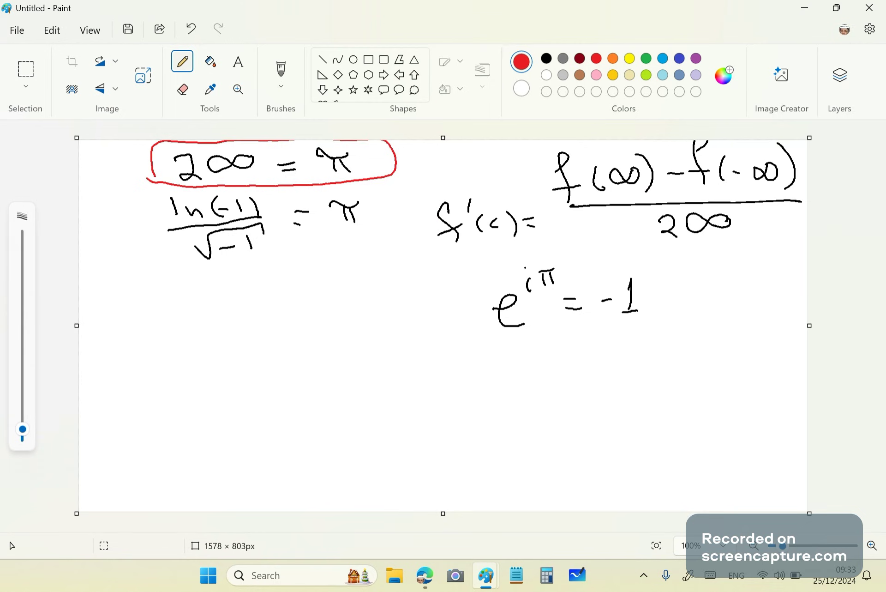
{"action": "mouse_move", "coordinate": [431, 264]}
{"action": "left_mouse_down"}
{"action": "mouse_move", "coordinate": [773, 261]}
{"action": "mouse_move", "coordinate": [420, 249]}
{"action": "mouse_move", "coordinate": [707, 139]}
{"action": "left_mouse_up"}
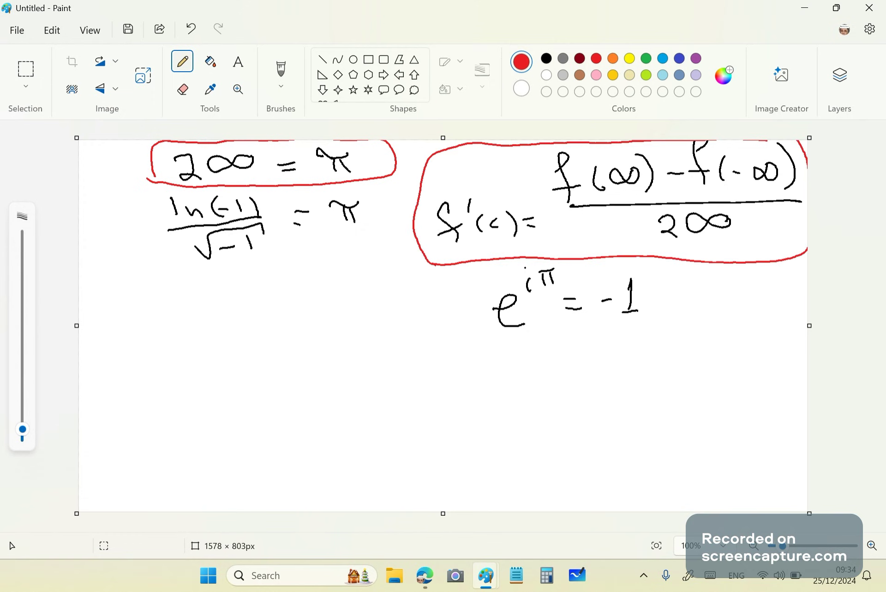
{"action": "mouse_move", "coordinate": [688, 315]}
{"action": "left_mouse_down"}
{"action": "mouse_move", "coordinate": [464, 333]}
{"action": "mouse_move", "coordinate": [694, 304]}
{"action": "left_mouse_up"}
{"action": "mouse_move", "coordinate": [557, 315]}
{"action": "left_mouse_down"}
{"action": "mouse_move", "coordinate": [574, 367]}
{"action": "mouse_move", "coordinate": [586, 364]}
{"action": "left_mouse_up"}
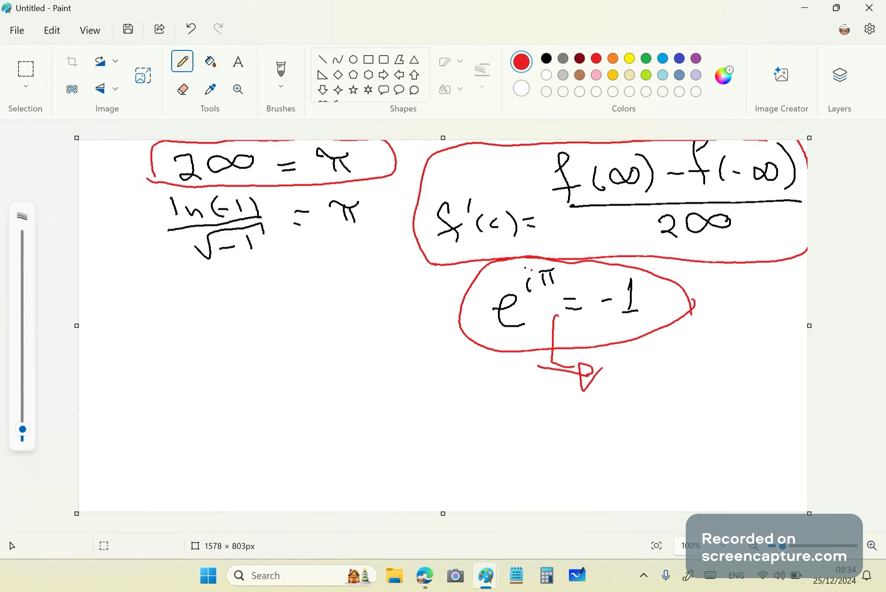
Circle ln(−1)/√(−1) = π and draw a red π below it.
{"action": "mouse_move", "coordinate": [386, 223]}
{"action": "left_mouse_down"}
{"action": "mouse_move", "coordinate": [307, 250]}
{"action": "mouse_move", "coordinate": [384, 204]}
{"action": "left_mouse_up"}
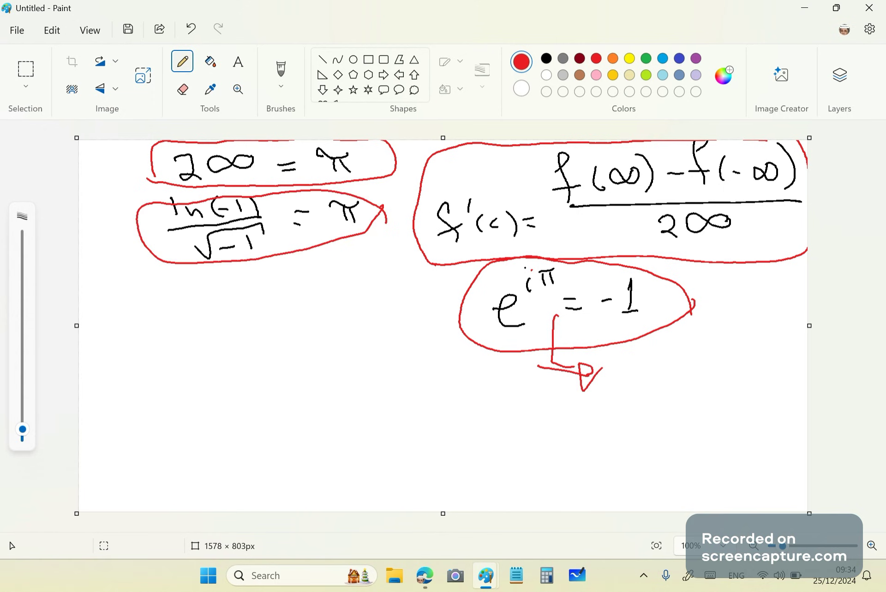
{"action": "left_click", "coordinate": [327, 308]}
{"action": "left_click_drag", "start_coordinate": [286, 316], "coordinate": [337, 319]}
{"action": "left_click_drag", "start_coordinate": [310, 329], "coordinate": [312, 354]}
{"action": "left_click_drag", "start_coordinate": [326, 345], "coordinate": [327, 351]}
{"action": "left_click", "coordinate": [333, 346]}
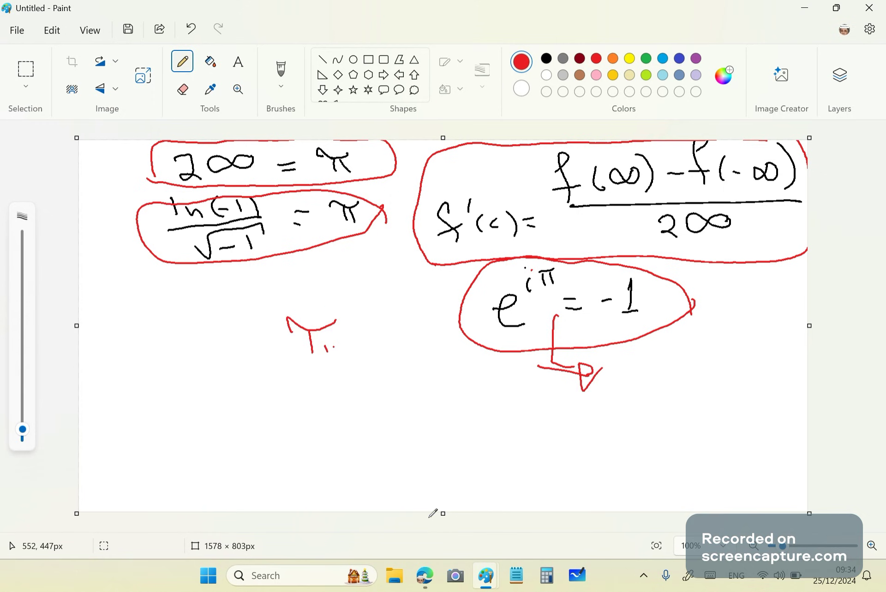
{"action": "key", "text": "ctrl+z"}
{"action": "left_click", "coordinate": [331, 349]}
{"action": "left_click_drag", "start_coordinate": [315, 336], "coordinate": [330, 351]}
Cross out the ln(−1)/√(−1) fraction and the ∞ in 2∞ = π in red.
{"action": "left_click_drag", "start_coordinate": [218, 210], "coordinate": [312, 263]}
{"action": "left_click_drag", "start_coordinate": [296, 185], "coordinate": [233, 262]}
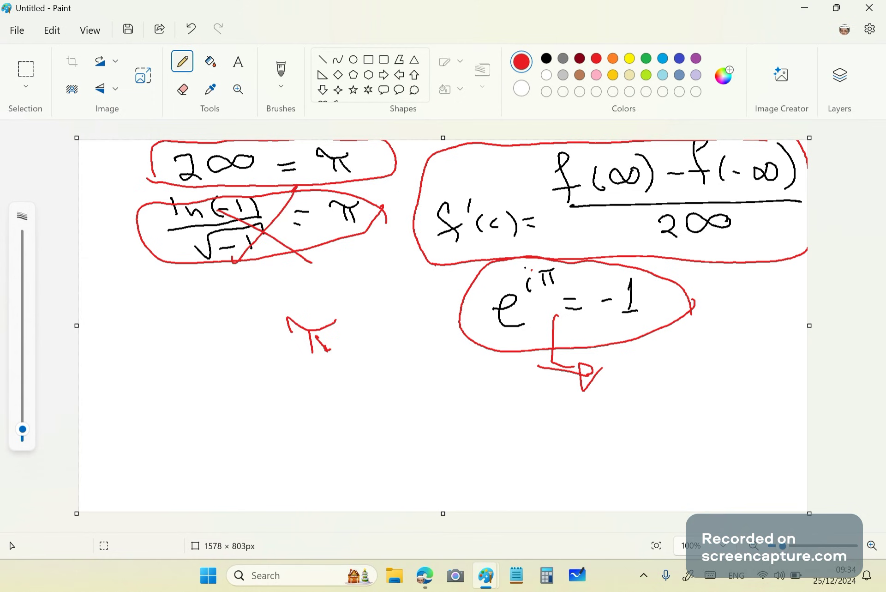
{"action": "left_click_drag", "start_coordinate": [239, 159], "coordinate": [272, 140]}
{"action": "left_click", "coordinate": [283, 179]}
{"action": "left_click_drag", "start_coordinate": [214, 146], "coordinate": [289, 178]}
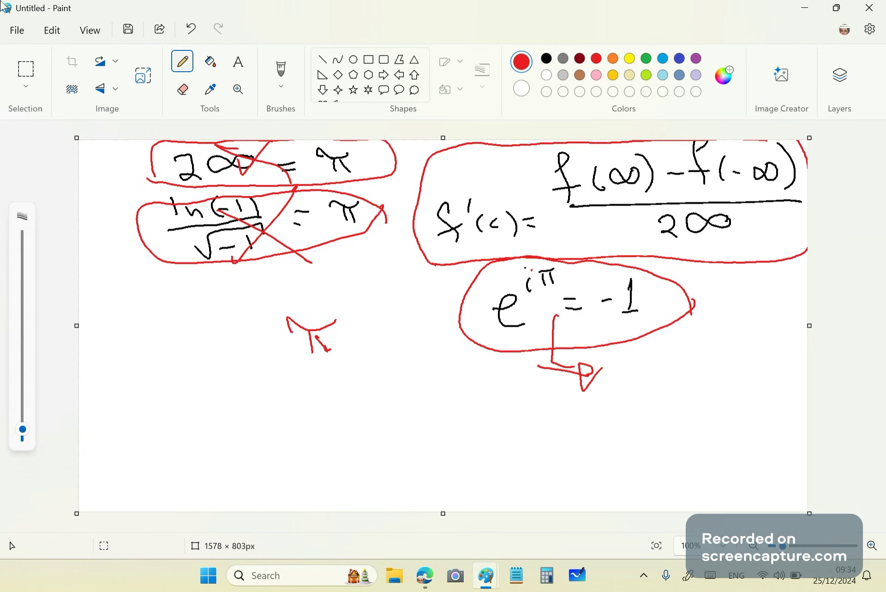
On a fresh blank canvas, handwrite "rational" in quotation marks near the top right.
{"action": "left_click", "coordinate": [19, 32]}
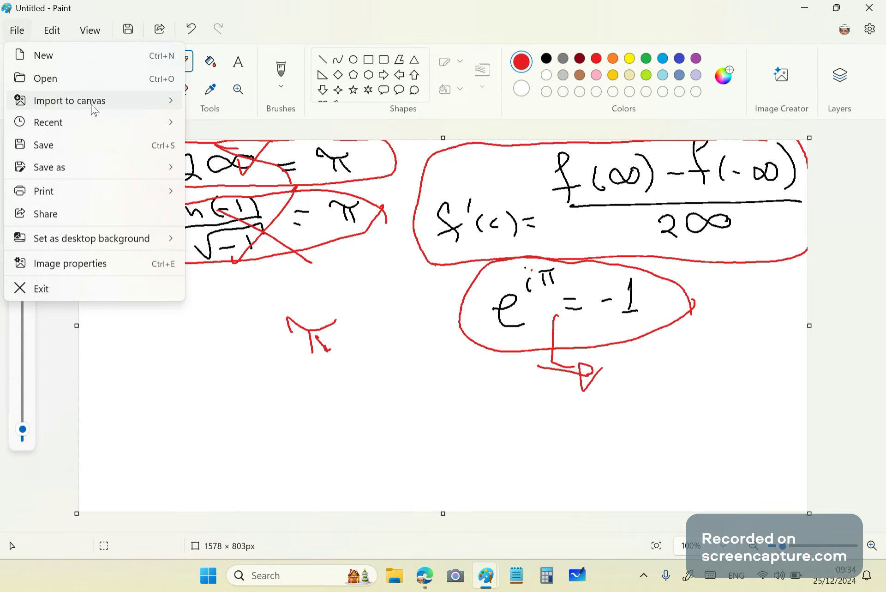
{"action": "key", "text": "Escape"}
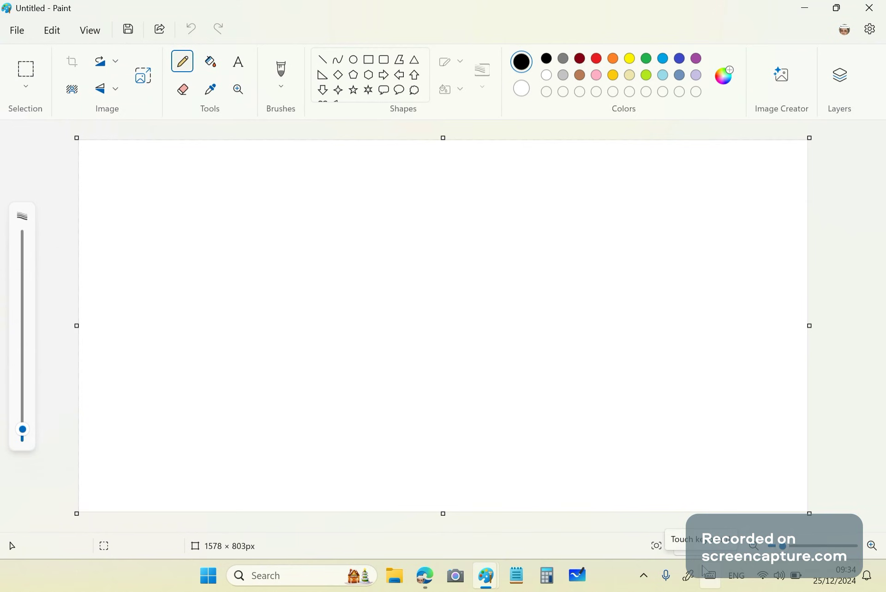
{"action": "mouse_move", "coordinate": [507, 181]}
{"action": "left_mouse_down"}
{"action": "mouse_move", "coordinate": [541, 168]}
{"action": "mouse_move", "coordinate": [554, 183]}
{"action": "left_mouse_up"}
{"action": "left_click_drag", "start_coordinate": [552, 152], "coordinate": [564, 183]}
{"action": "left_click", "coordinate": [582, 173]}
{"action": "mouse_move", "coordinate": [566, 161]}
{"action": "left_mouse_down"}
{"action": "mouse_move", "coordinate": [576, 181]}
{"action": "mouse_move", "coordinate": [624, 178]}
{"action": "left_mouse_up"}
{"action": "left_click", "coordinate": [635, 166]}
{"action": "left_click_drag", "start_coordinate": [636, 172], "coordinate": [641, 186]}
{"action": "left_click_drag", "start_coordinate": [663, 151], "coordinate": [658, 166]}
{"action": "left_click_drag", "start_coordinate": [671, 150], "coordinate": [666, 162]}
{"action": "left_click", "coordinate": [500, 151]}
{"action": "left_click_drag", "start_coordinate": [485, 157], "coordinate": [503, 173]}
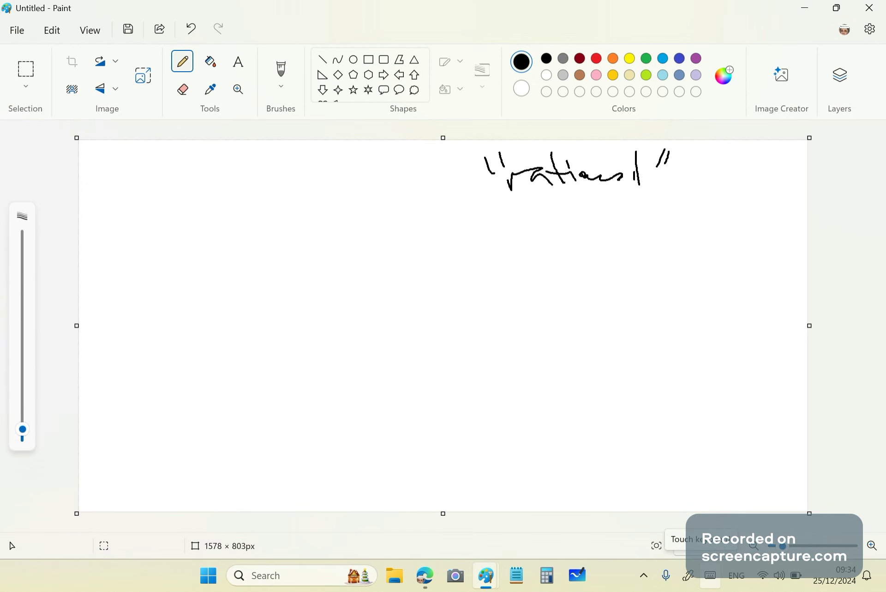
Handwrite a short note with an arrow below "rational", undoing a stray dot.
{"action": "left_click_drag", "start_coordinate": [543, 220], "coordinate": [564, 233]}
{"action": "left_click_drag", "start_coordinate": [571, 223], "coordinate": [621, 226]}
{"action": "mouse_move", "coordinate": [629, 213]}
{"action": "left_mouse_down"}
{"action": "mouse_move", "coordinate": [645, 230]}
{"action": "mouse_move", "coordinate": [676, 223]}
{"action": "left_mouse_up"}
{"action": "left_click", "coordinate": [680, 202]}
{"action": "mouse_move", "coordinate": [671, 221]}
{"action": "left_mouse_down"}
{"action": "mouse_move", "coordinate": [721, 215]}
{"action": "mouse_move", "coordinate": [673, 220]}
{"action": "left_mouse_up"}
{"action": "left_click_drag", "start_coordinate": [722, 210], "coordinate": [778, 212]}
{"action": "left_click", "coordinate": [781, 213]}
{"action": "left_click", "coordinate": [788, 213]}
{"action": "left_click_drag", "start_coordinate": [796, 211], "coordinate": [799, 214]}
{"action": "left_click", "coordinate": [766, 236]}
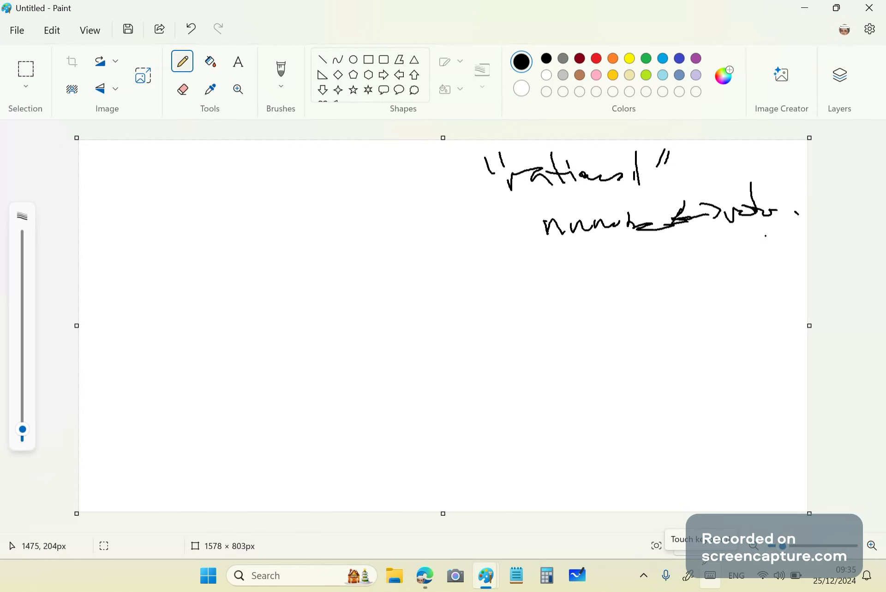
{"action": "key", "text": "ctrl+z"}
Handwrite the heading "Rudin: Archim. Prop." at the top left.
{"action": "left_click_drag", "start_coordinate": [96, 155], "coordinate": [97, 199]}
{"action": "left_click", "coordinate": [156, 176]}
{"action": "mouse_move", "coordinate": [80, 159]}
{"action": "left_mouse_down"}
{"action": "mouse_move", "coordinate": [144, 190]}
{"action": "mouse_move", "coordinate": [170, 190]}
{"action": "left_mouse_up"}
{"action": "left_click_drag", "start_coordinate": [176, 180], "coordinate": [177, 188]}
{"action": "left_click_drag", "start_coordinate": [179, 157], "coordinate": [180, 161]}
{"action": "left_click_drag", "start_coordinate": [187, 175], "coordinate": [273, 200]}
{"action": "left_click", "coordinate": [234, 175]}
{"action": "left_click", "coordinate": [257, 211]}
{"action": "left_click_drag", "start_coordinate": [262, 188], "coordinate": [281, 187]}
{"action": "left_click_drag", "start_coordinate": [282, 184], "coordinate": [306, 198]}
{"action": "left_click_drag", "start_coordinate": [300, 187], "coordinate": [321, 194]}
{"action": "left_click_drag", "start_coordinate": [331, 189], "coordinate": [375, 202]}
{"action": "left_click_drag", "start_coordinate": [381, 187], "coordinate": [421, 193]}
Finish "Prop." and write "For any magnitude x," below the heading.
{"action": "left_click", "coordinate": [436, 183]}
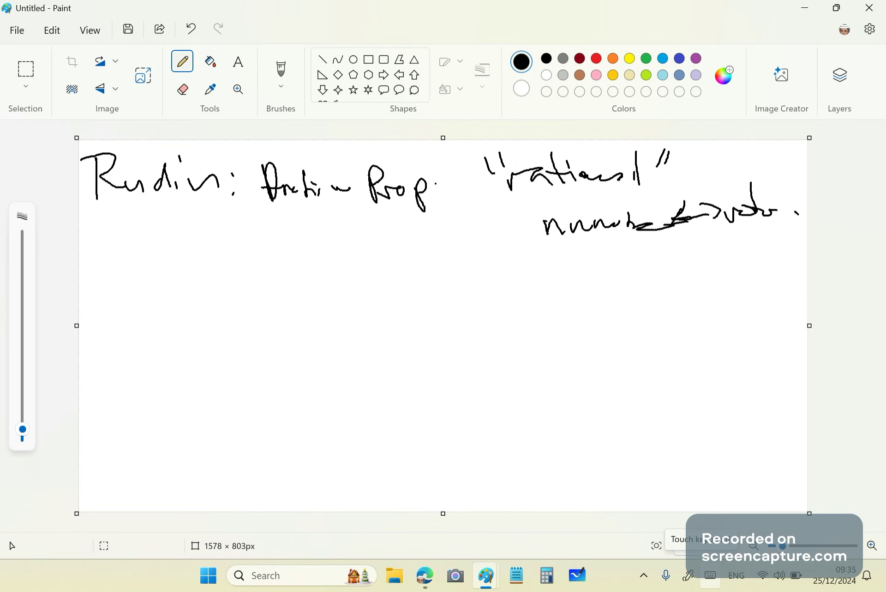
{"action": "mouse_move", "coordinate": [94, 272]}
{"action": "left_mouse_down"}
{"action": "mouse_move", "coordinate": [126, 264]}
{"action": "mouse_move", "coordinate": [98, 299]}
{"action": "left_mouse_up"}
{"action": "left_click_drag", "start_coordinate": [94, 292], "coordinate": [121, 289]}
{"action": "left_click_drag", "start_coordinate": [114, 297], "coordinate": [152, 293]}
{"action": "left_click_drag", "start_coordinate": [184, 283], "coordinate": [187, 323]}
{"action": "left_click", "coordinate": [191, 306]}
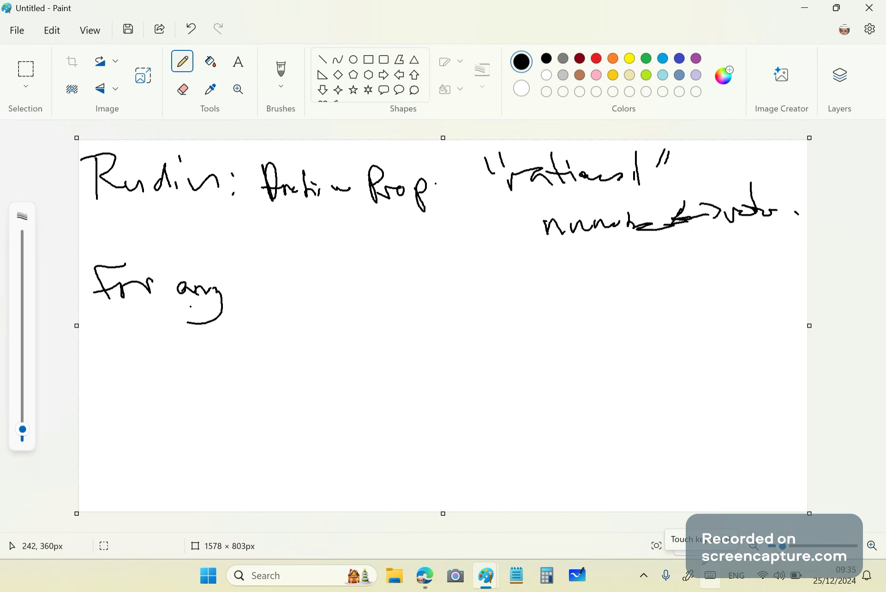
{"action": "left_click", "coordinate": [262, 295]}
{"action": "left_click_drag", "start_coordinate": [238, 295], "coordinate": [350, 289]}
{"action": "left_click", "coordinate": [293, 287]}
{"action": "mouse_move", "coordinate": [356, 288]}
{"action": "left_mouse_down"}
{"action": "mouse_move", "coordinate": [362, 274]}
{"action": "mouse_move", "coordinate": [377, 285]}
{"action": "mouse_move", "coordinate": [444, 290]}
{"action": "left_mouse_up"}
{"action": "left_click_drag", "start_coordinate": [458, 283], "coordinate": [452, 297]}
{"action": "left_click", "coordinate": [514, 277]}
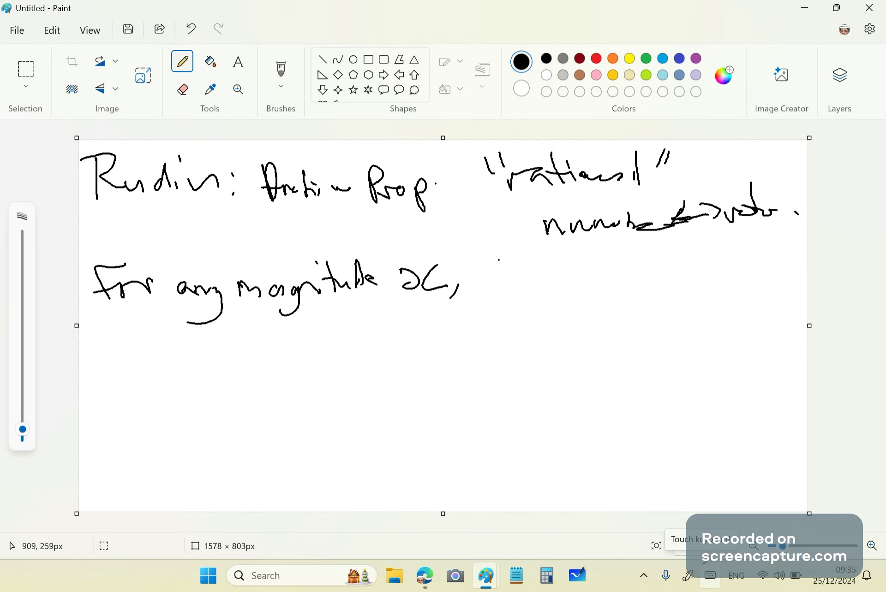
Add the there-exists symbol followed by "m, n which", undoing a stray dot.
{"action": "mouse_move", "coordinate": [493, 248]}
{"action": "left_mouse_down"}
{"action": "mouse_move", "coordinate": [489, 299]}
{"action": "mouse_move", "coordinate": [513, 277]}
{"action": "mouse_move", "coordinate": [565, 288]}
{"action": "left_mouse_up"}
{"action": "left_click_drag", "start_coordinate": [583, 287], "coordinate": [580, 298]}
{"action": "left_click_drag", "start_coordinate": [595, 289], "coordinate": [619, 274]}
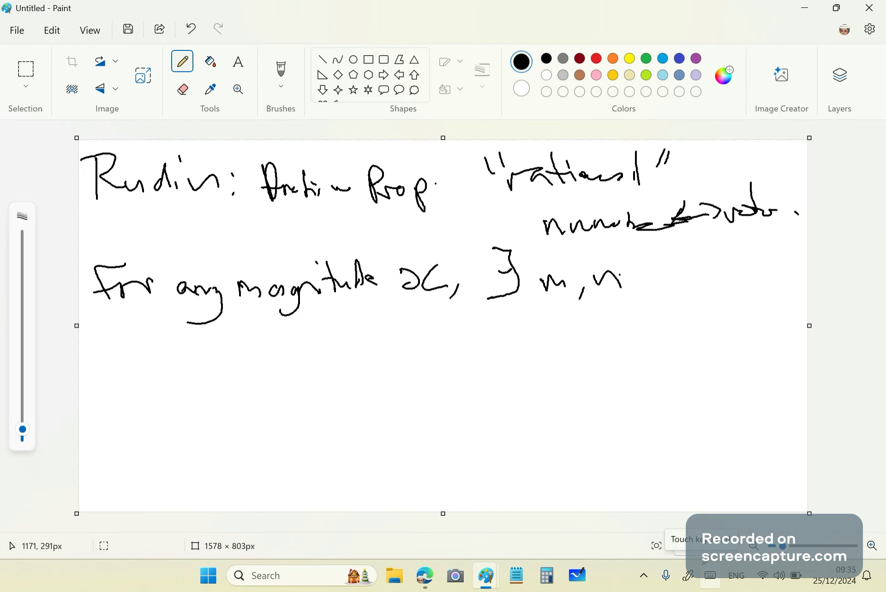
{"action": "left_click", "coordinate": [655, 282]}
{"action": "key", "text": "ctrl+z"}
{"action": "left_click", "coordinate": [613, 284]}
{"action": "mouse_move", "coordinate": [654, 279]}
{"action": "left_mouse_down"}
{"action": "mouse_move", "coordinate": [733, 264]}
{"action": "mouse_move", "coordinate": [743, 271]}
{"action": "left_mouse_up"}
Write "commensurate s.t." on the second line of the statement.
{"action": "mouse_move", "coordinate": [118, 344]}
{"action": "left_mouse_down"}
{"action": "mouse_move", "coordinate": [208, 356]}
{"action": "mouse_move", "coordinate": [241, 339]}
{"action": "left_mouse_up"}
{"action": "left_click_drag", "start_coordinate": [245, 347], "coordinate": [398, 339]}
{"action": "left_click", "coordinate": [394, 319]}
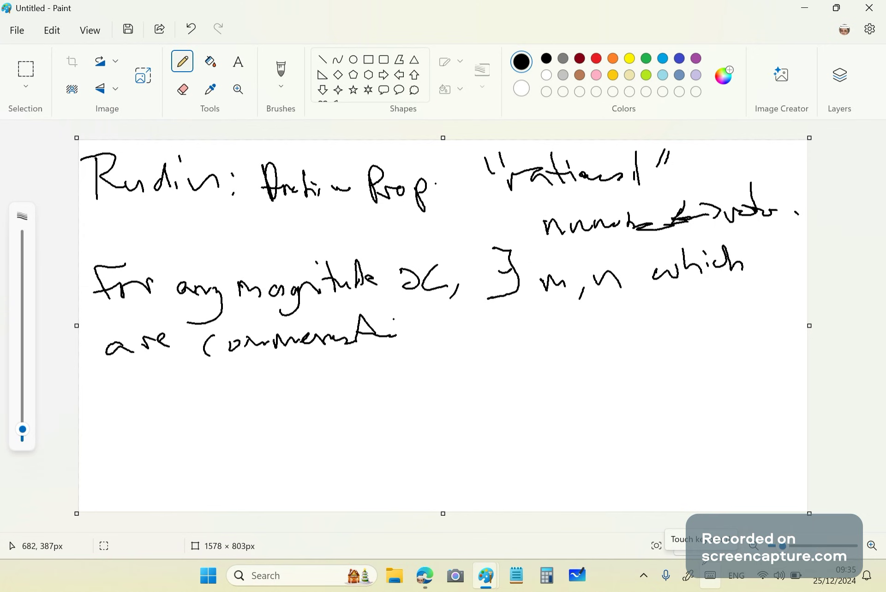
{"action": "left_click_drag", "start_coordinate": [453, 328], "coordinate": [443, 344]}
{"action": "left_click", "coordinate": [457, 340]}
{"action": "left_click_drag", "start_coordinate": [490, 314], "coordinate": [493, 342]}
{"action": "left_click_drag", "start_coordinate": [481, 329], "coordinate": [496, 328]}
{"action": "left_click", "coordinate": [528, 326]}
Write the inequality m < x < n on the third line.
{"action": "left_click", "coordinate": [380, 376]}
{"action": "left_click_drag", "start_coordinate": [301, 393], "coordinate": [393, 402]}
{"action": "mouse_move", "coordinate": [403, 378]}
{"action": "left_mouse_down"}
{"action": "mouse_move", "coordinate": [414, 397]}
{"action": "mouse_move", "coordinate": [435, 397]}
{"action": "left_mouse_up"}
{"action": "left_click_drag", "start_coordinate": [483, 365], "coordinate": [488, 393]}
{"action": "mouse_move", "coordinate": [508, 376]}
{"action": "left_mouse_down"}
{"action": "mouse_move", "coordinate": [508, 384]}
{"action": "mouse_move", "coordinate": [537, 385]}
{"action": "left_mouse_up"}
{"action": "mouse_move", "coordinate": [224, 422]}
{"action": "left_mouse_down"}
{"action": "mouse_move", "coordinate": [253, 423]}
{"action": "mouse_move", "coordinate": [755, 238]}
{"action": "mouse_move", "coordinate": [96, 375]}
{"action": "mouse_move", "coordinate": [284, 414]}
{"action": "left_mouse_up"}
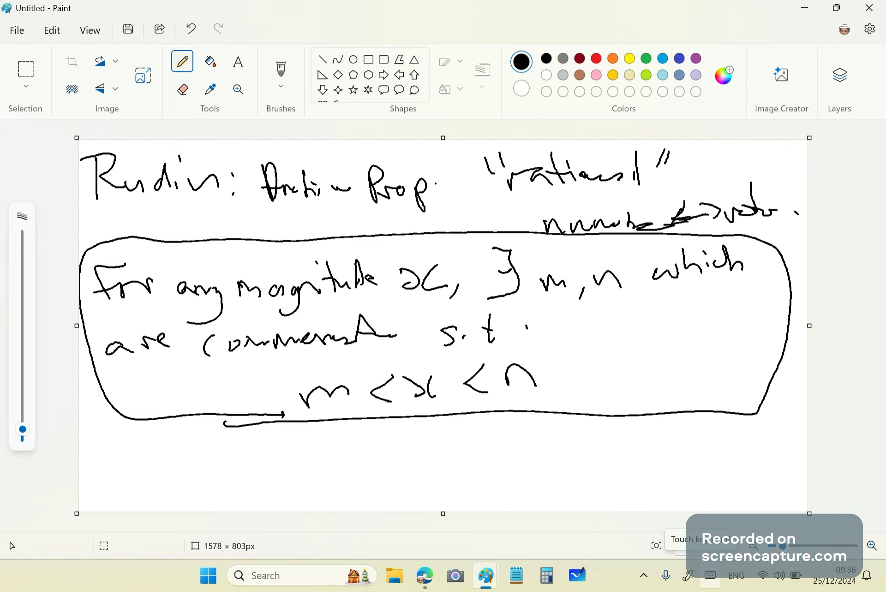
Draw an infinity sign below the box and cross it out with a red X.
{"action": "mouse_move", "coordinate": [516, 435]}
{"action": "left_mouse_down"}
{"action": "mouse_move", "coordinate": [531, 480]}
{"action": "mouse_move", "coordinate": [517, 435]}
{"action": "left_mouse_up"}
{"action": "left_click", "coordinate": [596, 59]}
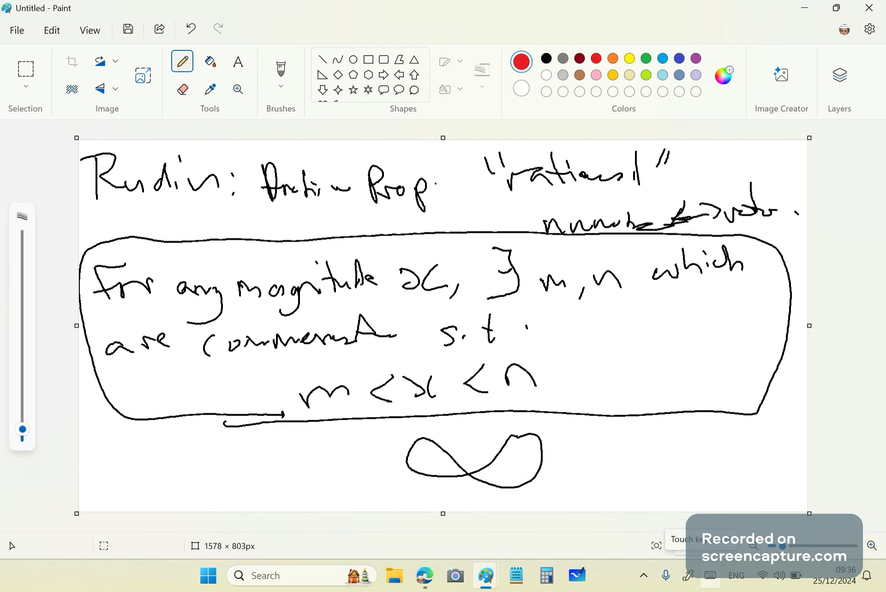
{"action": "left_click_drag", "start_coordinate": [393, 435], "coordinate": [574, 508]}
{"action": "left_click_drag", "start_coordinate": [401, 504], "coordinate": [529, 426]}
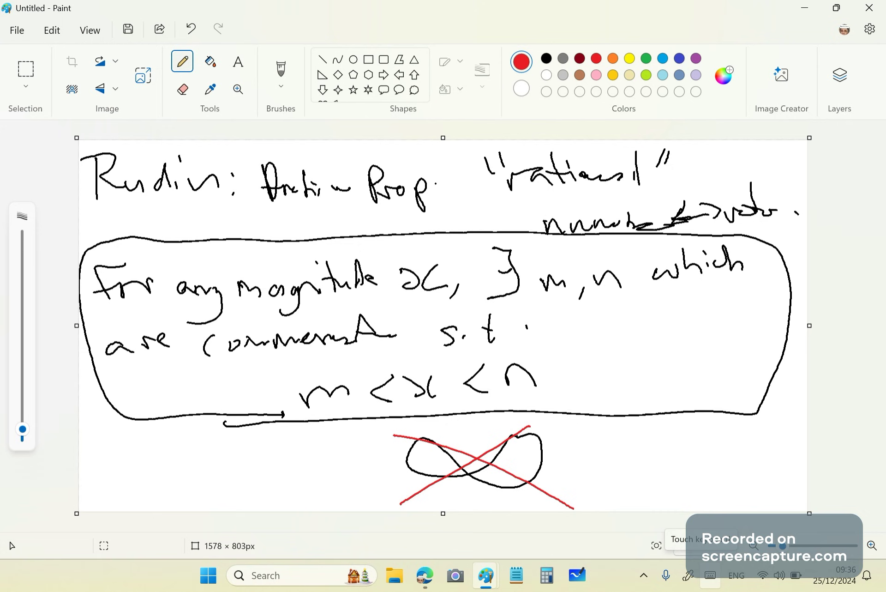
Write a red note beside "s.t.".
{"action": "mouse_move", "coordinate": [576, 313]}
{"action": "left_mouse_down"}
{"action": "mouse_move", "coordinate": [592, 329]}
{"action": "mouse_move", "coordinate": [635, 327]}
{"action": "left_mouse_up"}
{"action": "left_click_drag", "start_coordinate": [658, 298], "coordinate": [769, 324]}
{"action": "left_click", "coordinate": [717, 329]}
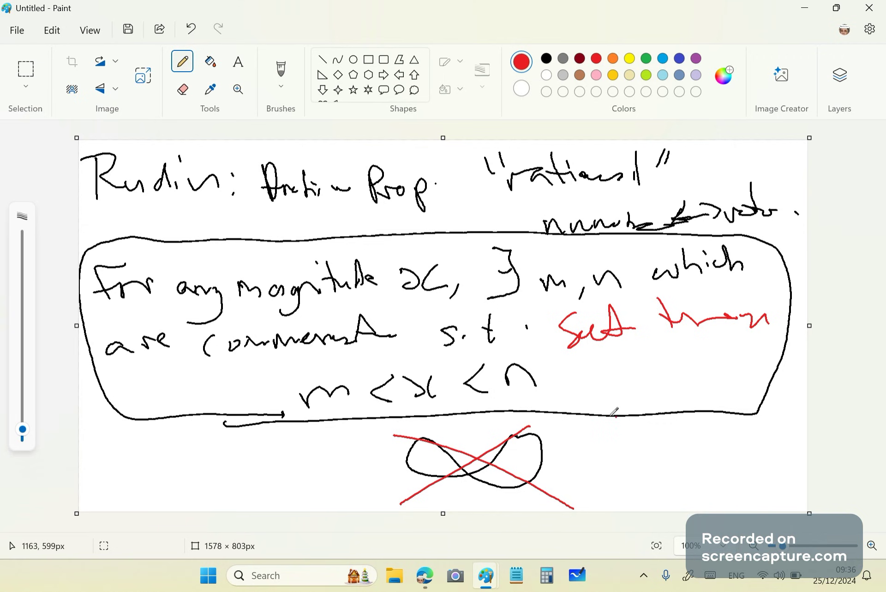
Switch to the YouTube Studio Channel content window from the Edge taskbar icon.
{"action": "mouse_move", "coordinate": [491, 585]}
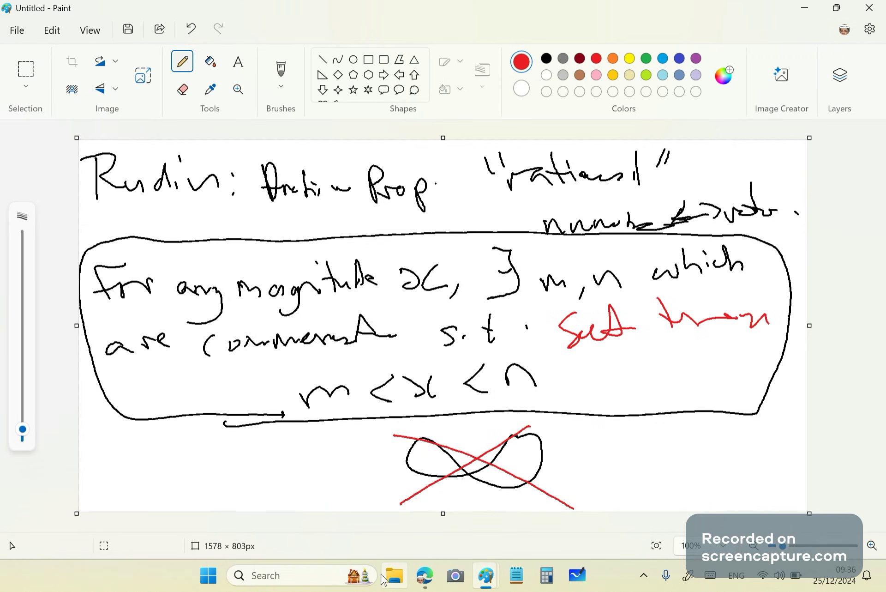
{"action": "mouse_move", "coordinate": [436, 582]}
{"action": "left_click", "coordinate": [338, 528]}
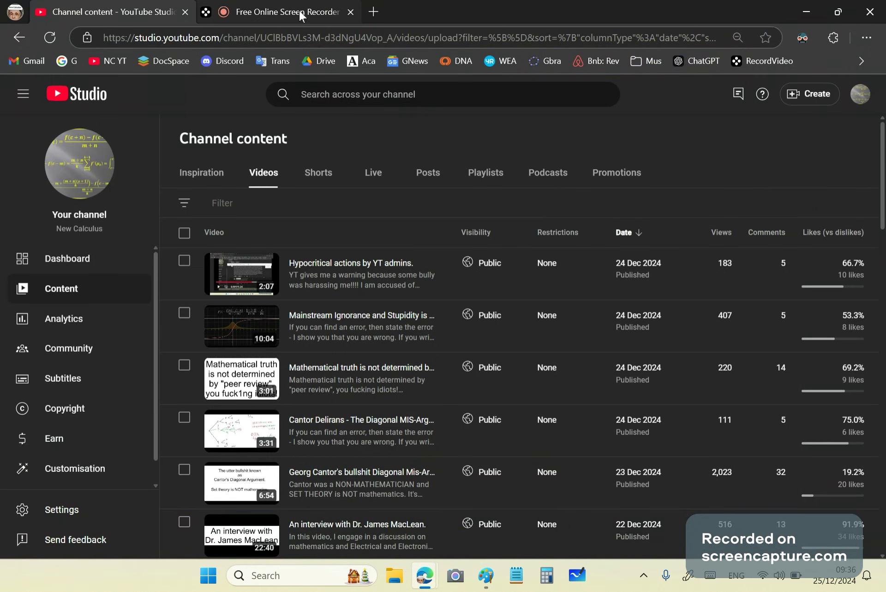
{"action": "mouse_move", "coordinate": [300, 13]}
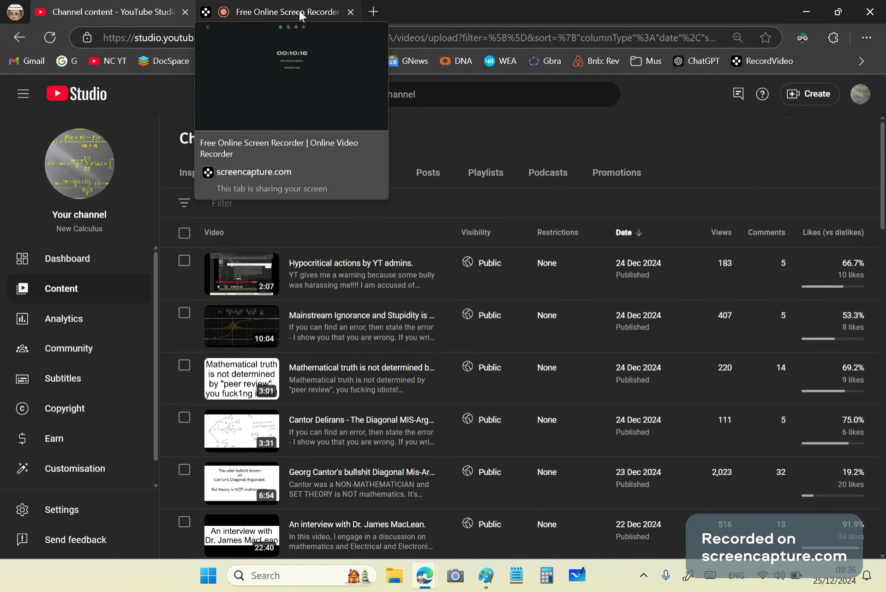